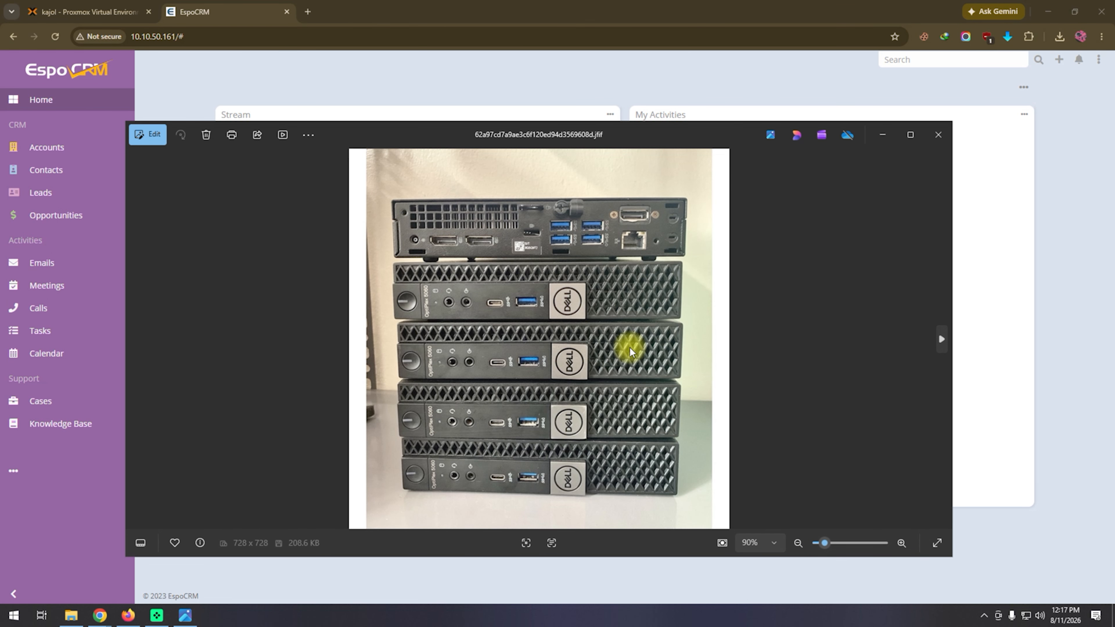
View the Dell mini PC photo enlarged, check the espocrm container's console in Proxmox, and return to the EspoCRM dashboard.
click(911, 135)
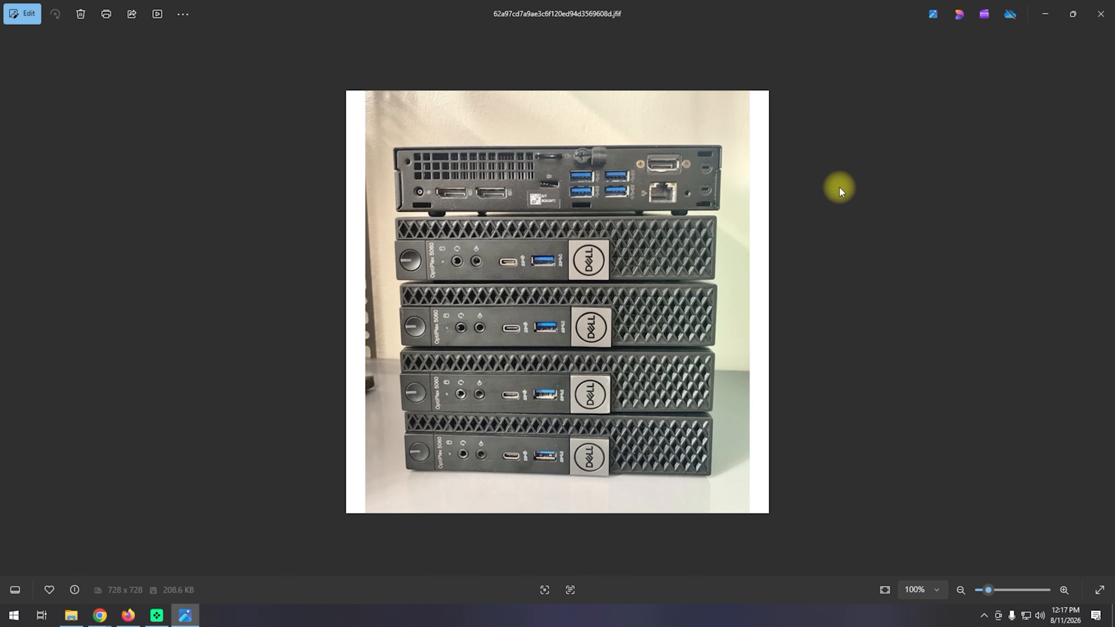
click(1070, 13)
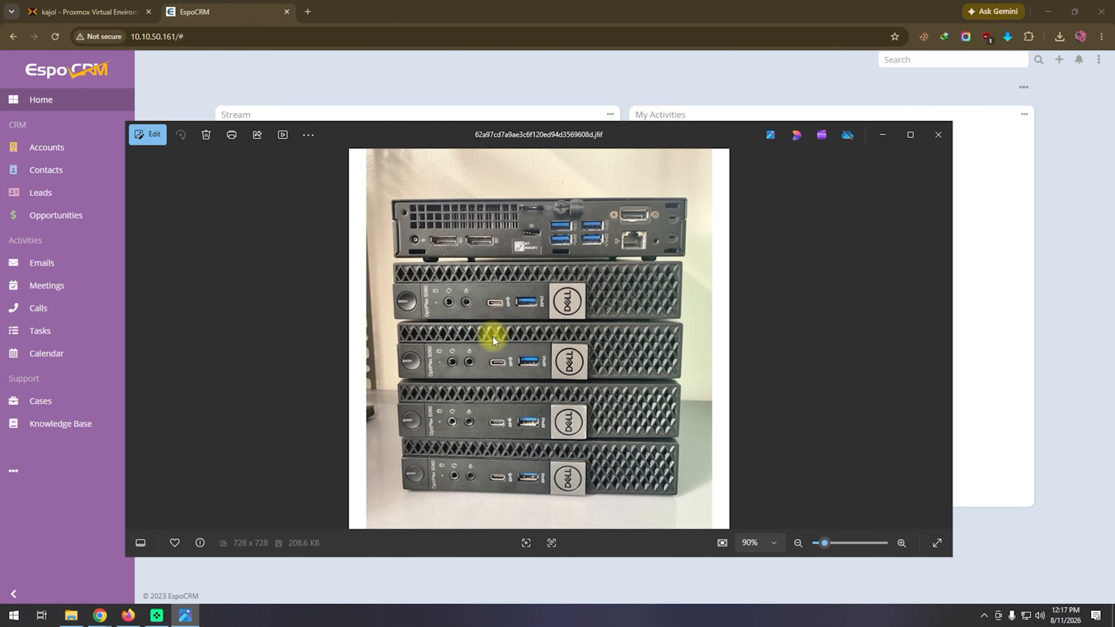
click(87, 11)
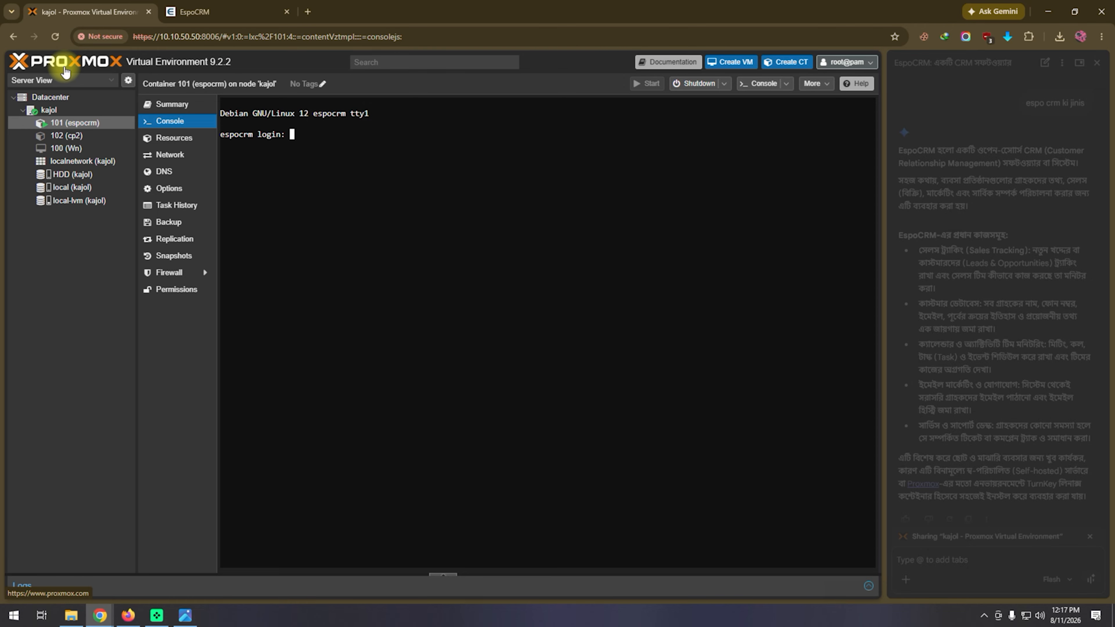
click(223, 9)
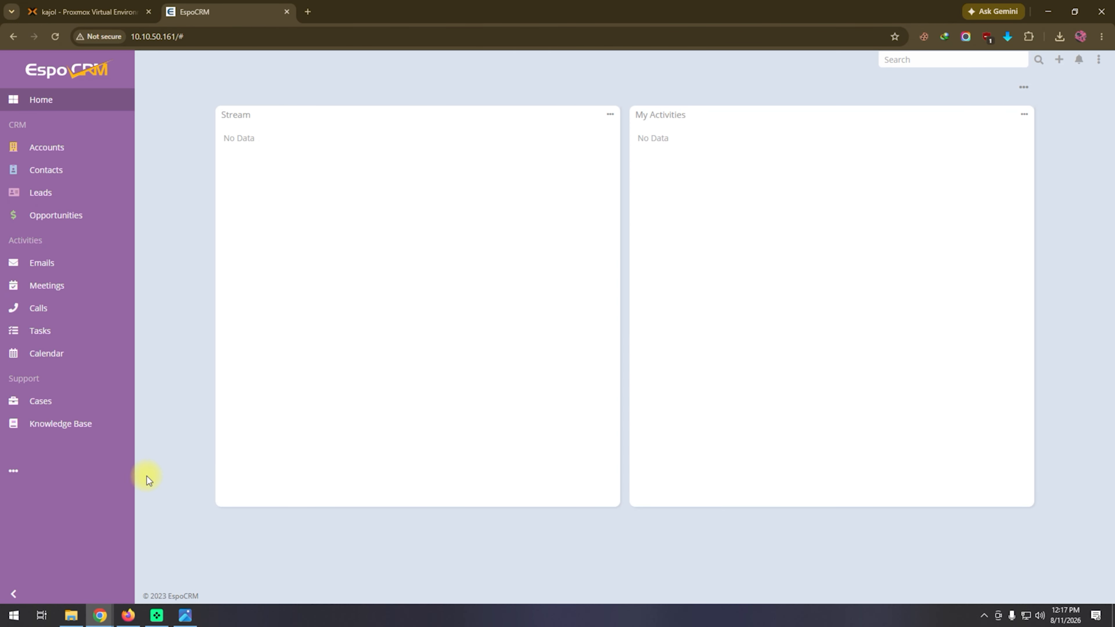
Bring back the Dell mini PC photo, view the next picture images.jfif enlarged, and minimize the photo viewer.
click(185, 615)
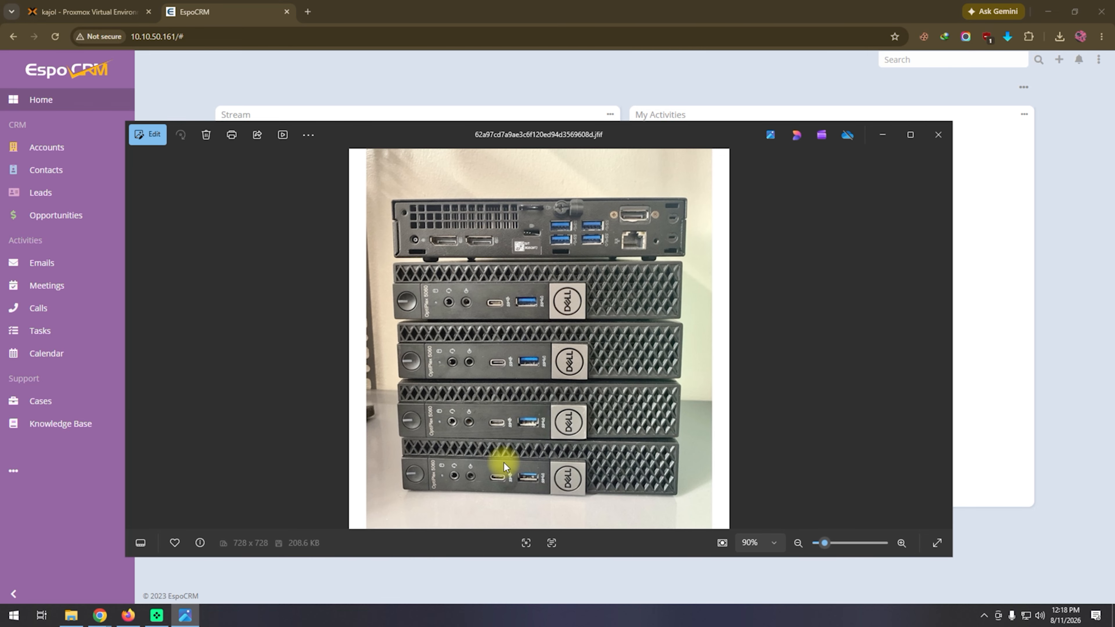
click(940, 341)
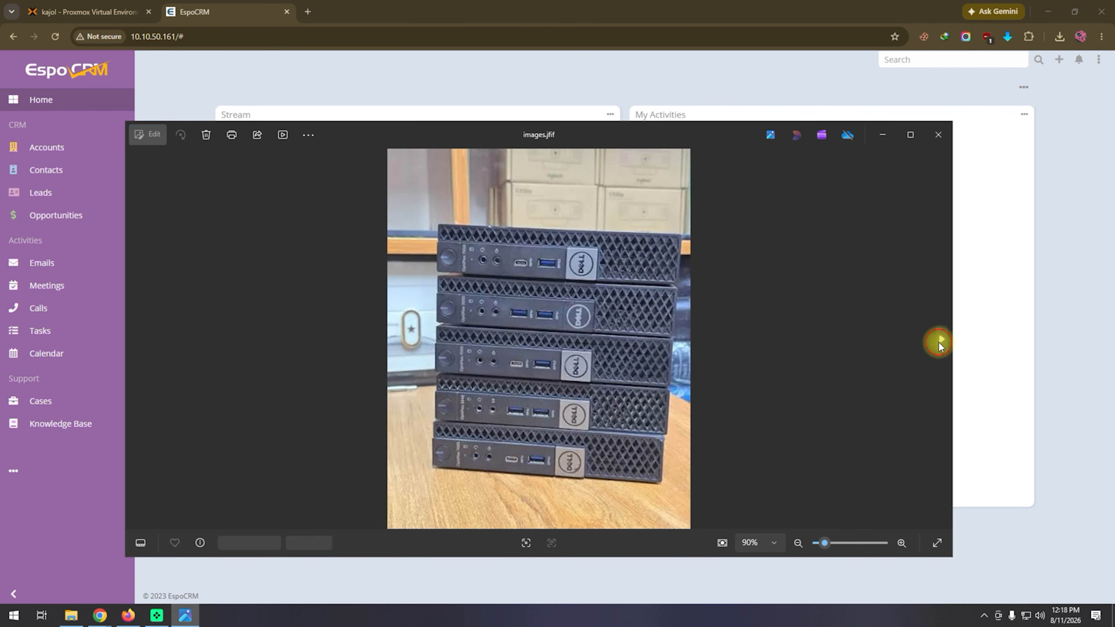
scroll(728, 397, up, 2)
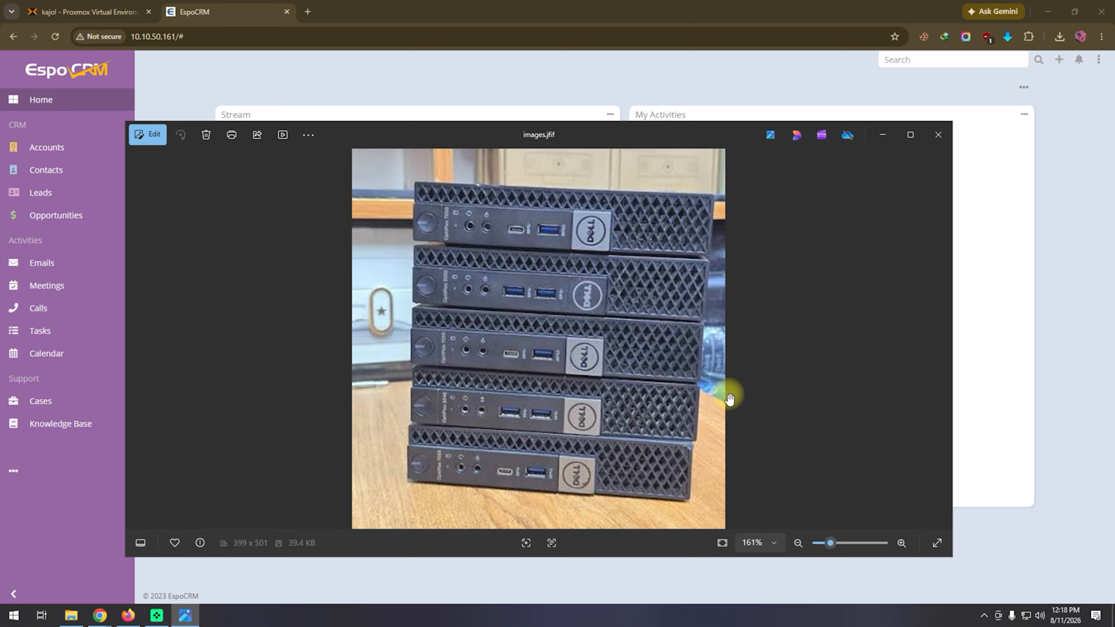
click(882, 134)
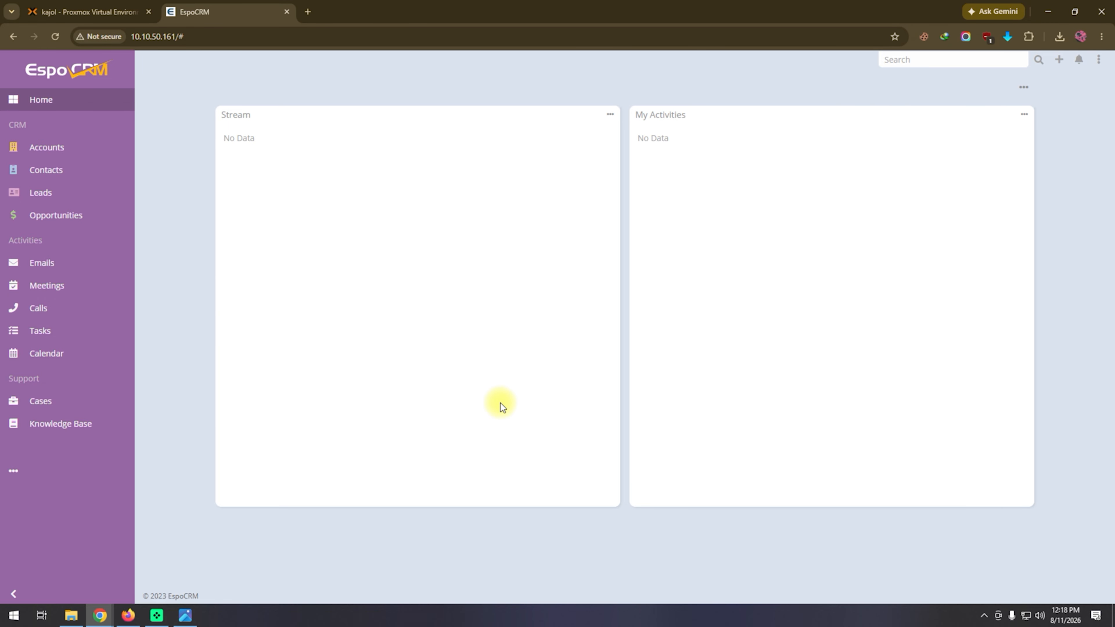
Show the Accounts section of EspoCRM and open a blank form for creating an account.
click(48, 153)
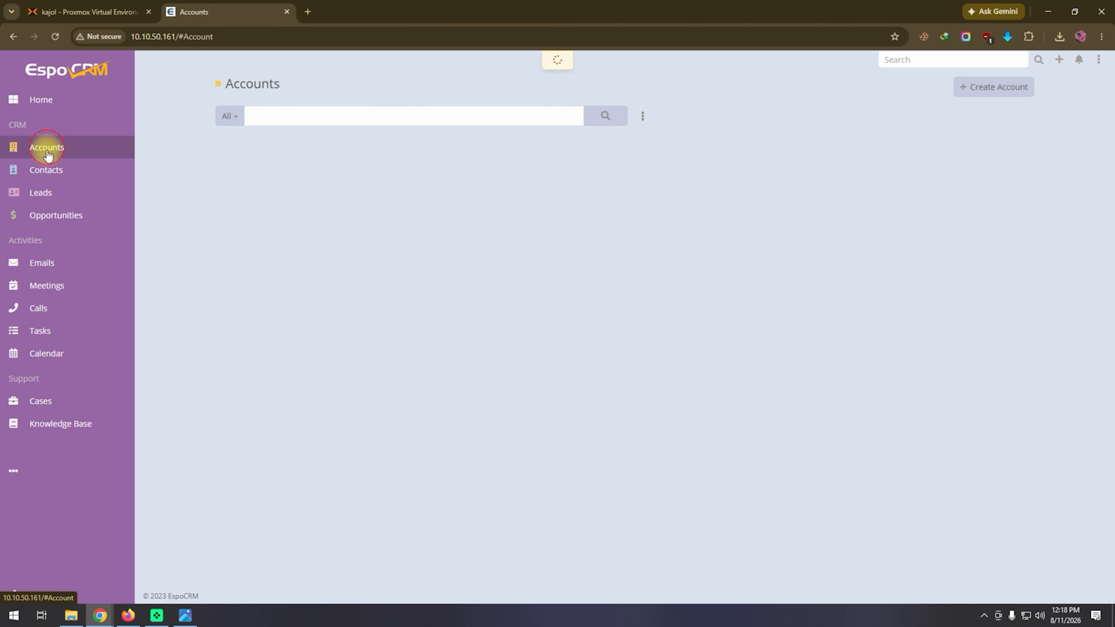
click(981, 543)
mouse_move(559, 244)
mouse_down()
mouse_move(129, 175)
mouse_move(75, 145)
mouse_up()
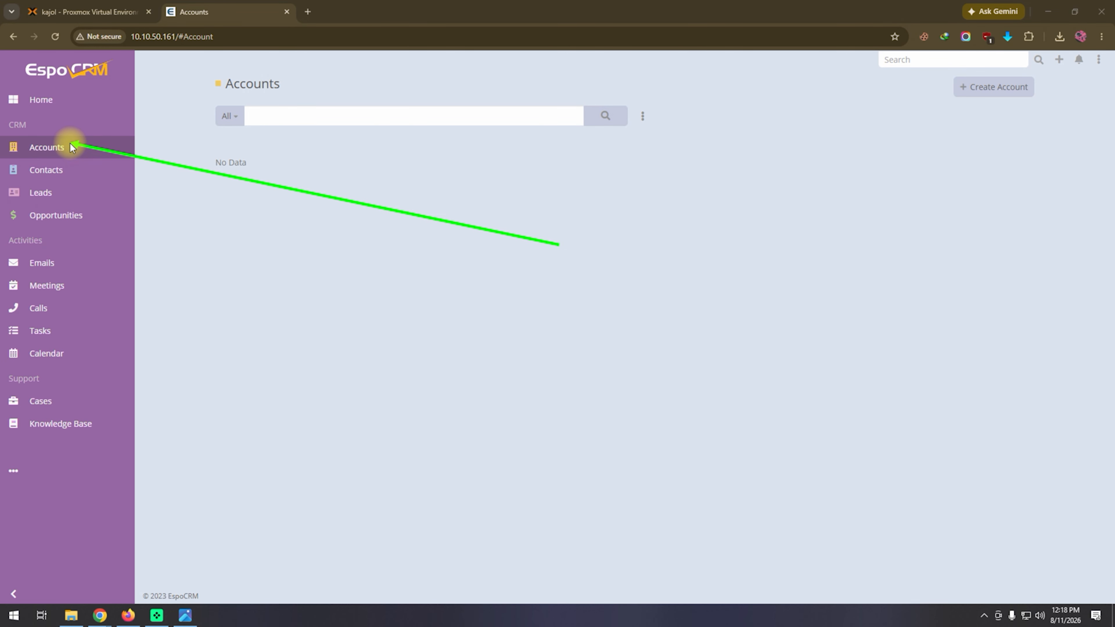
mouse_move(572, 257)
mouse_down()
mouse_move(884, 109)
mouse_move(938, 103)
mouse_up()
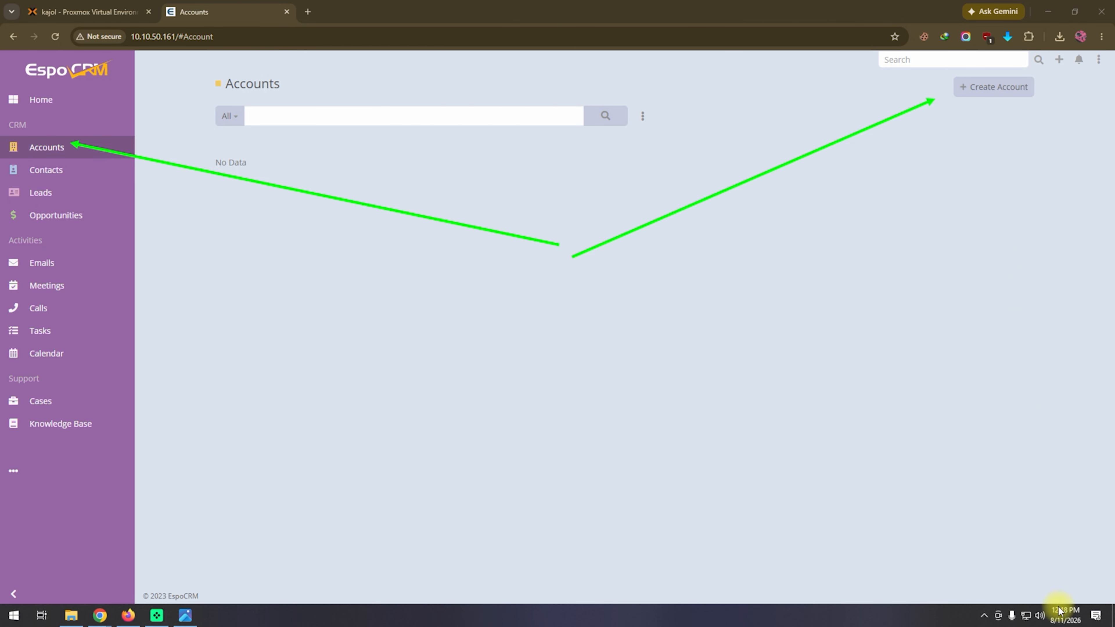
click(1007, 95)
click(1008, 97)
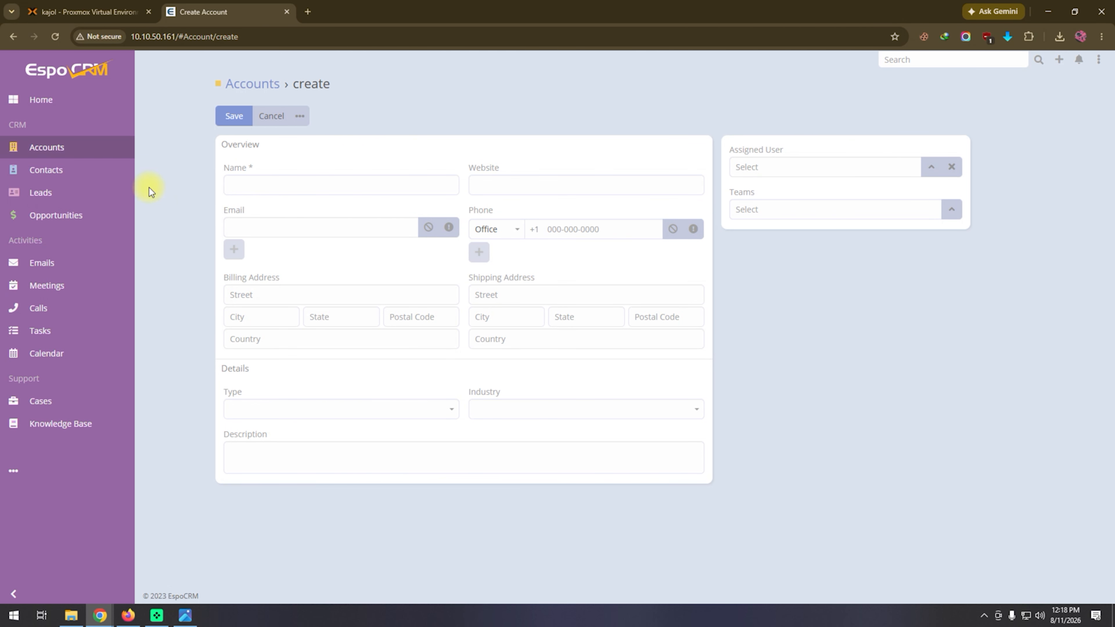
Look at the blank creation forms for a contact, a lead and an opportunity without filling them in.
click(61, 171)
click(966, 86)
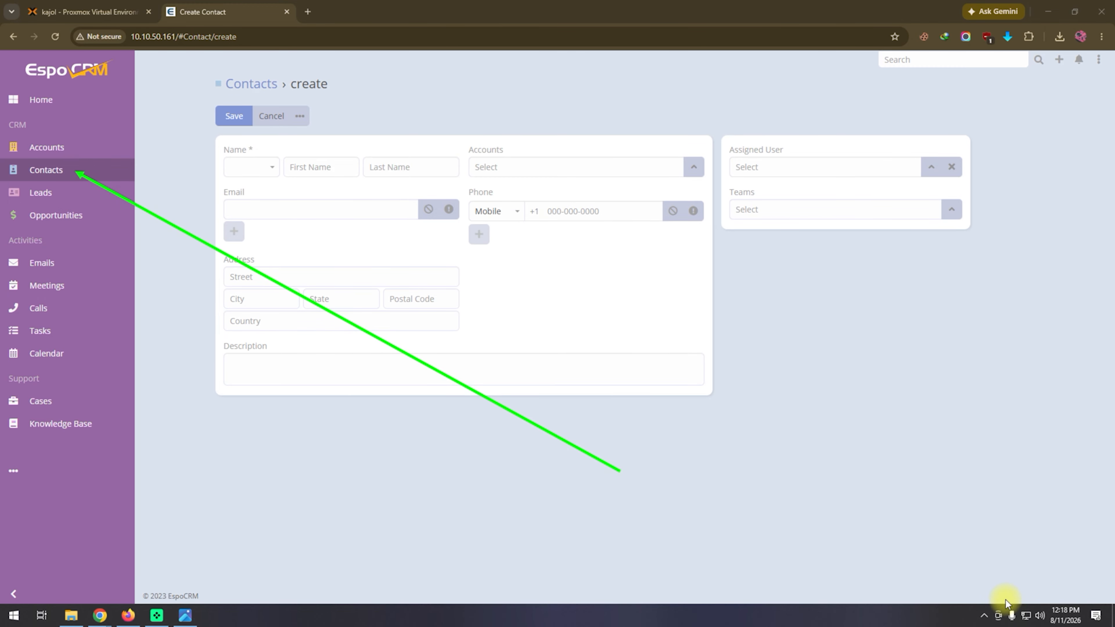
click(60, 197)
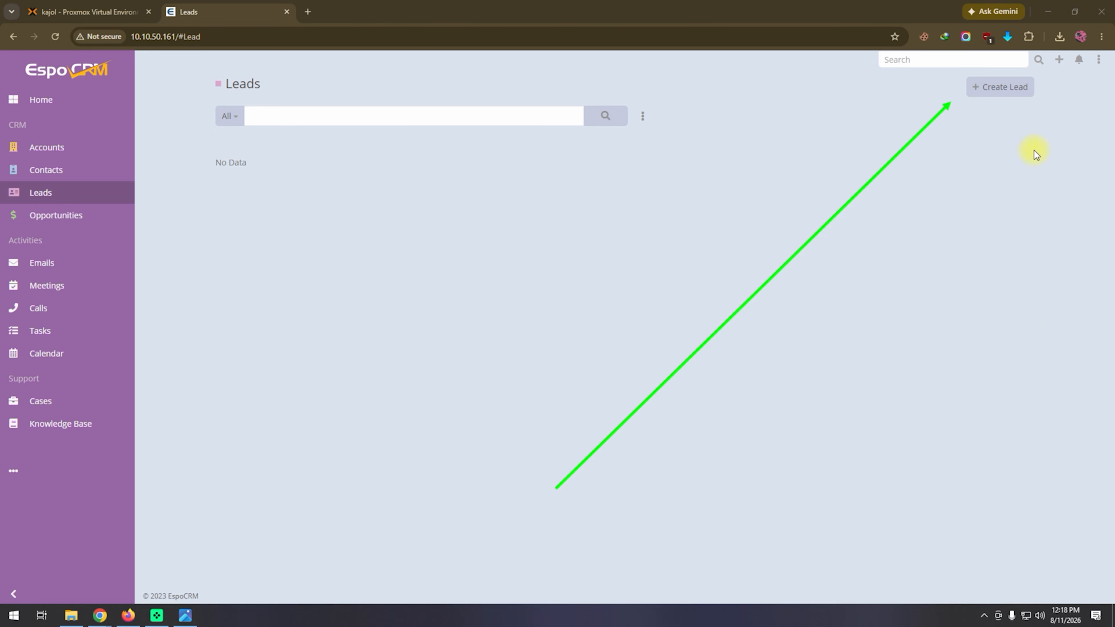
click(1008, 88)
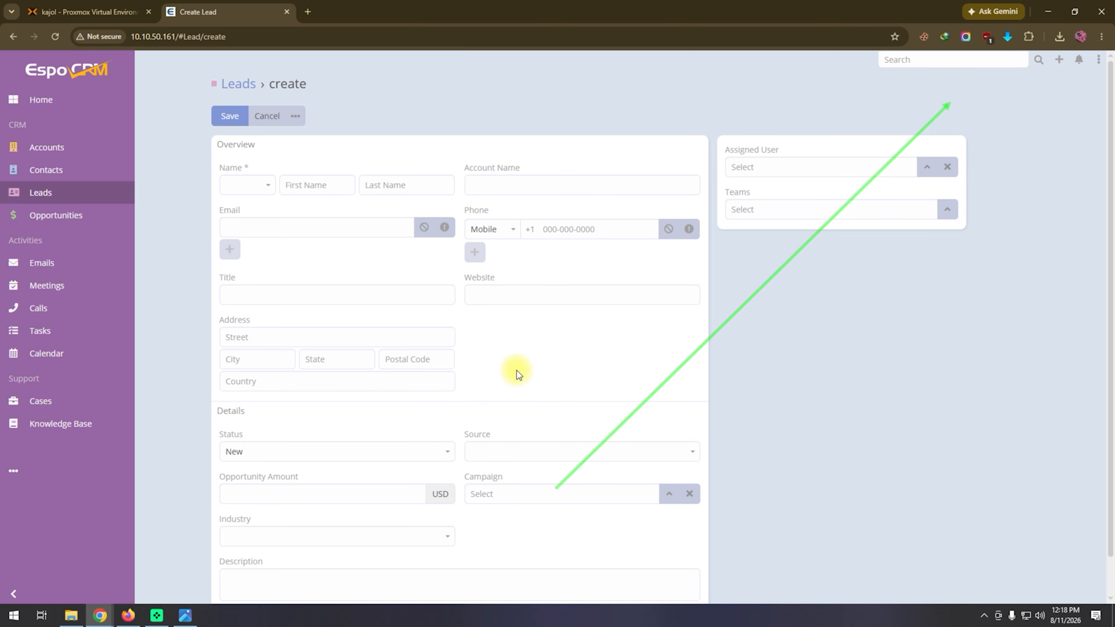
click(55, 214)
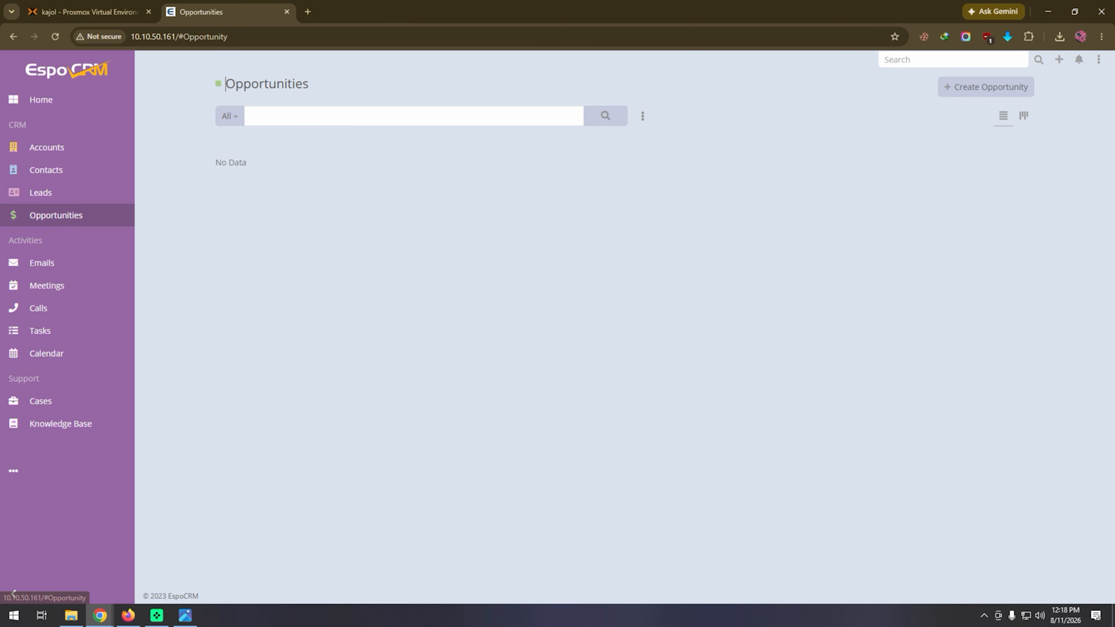
click(944, 88)
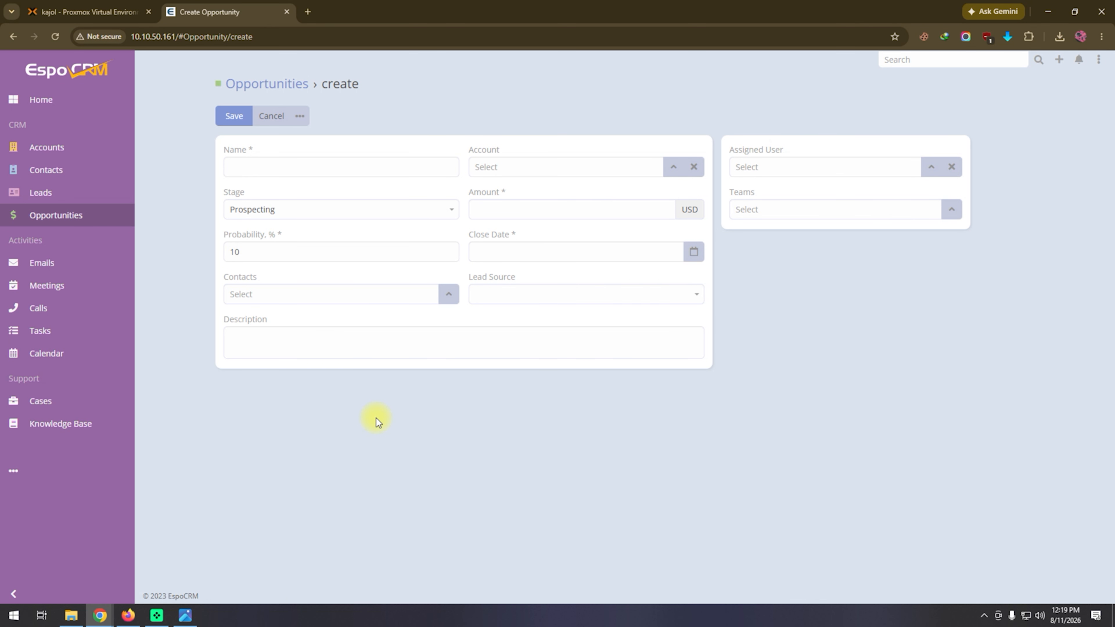
View the email inbox and open a blank form for creating a meeting.
click(40, 264)
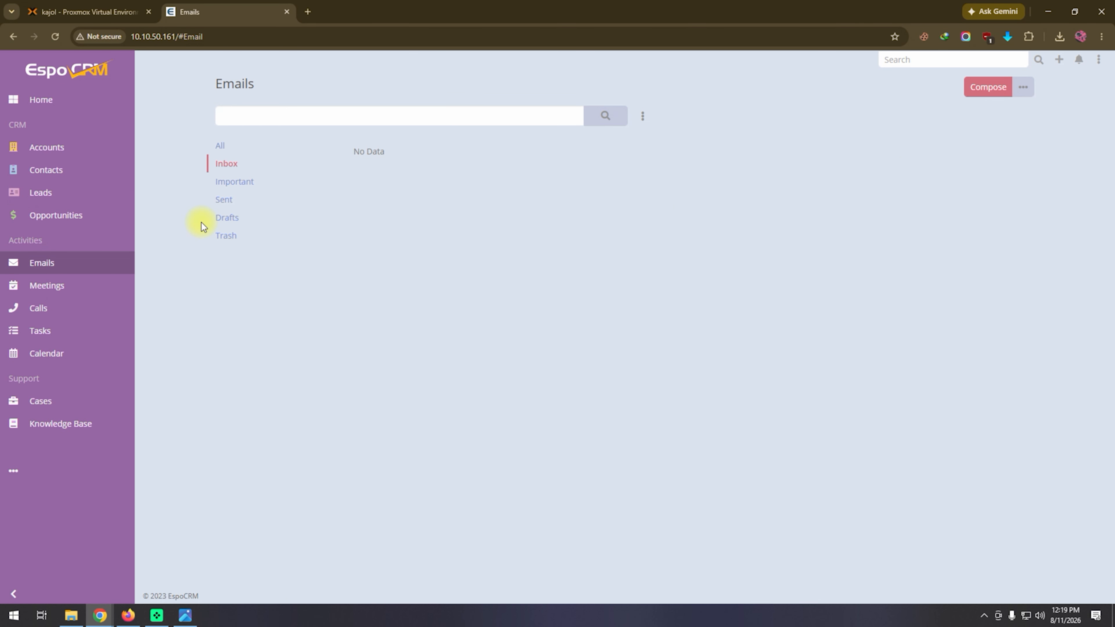
click(50, 285)
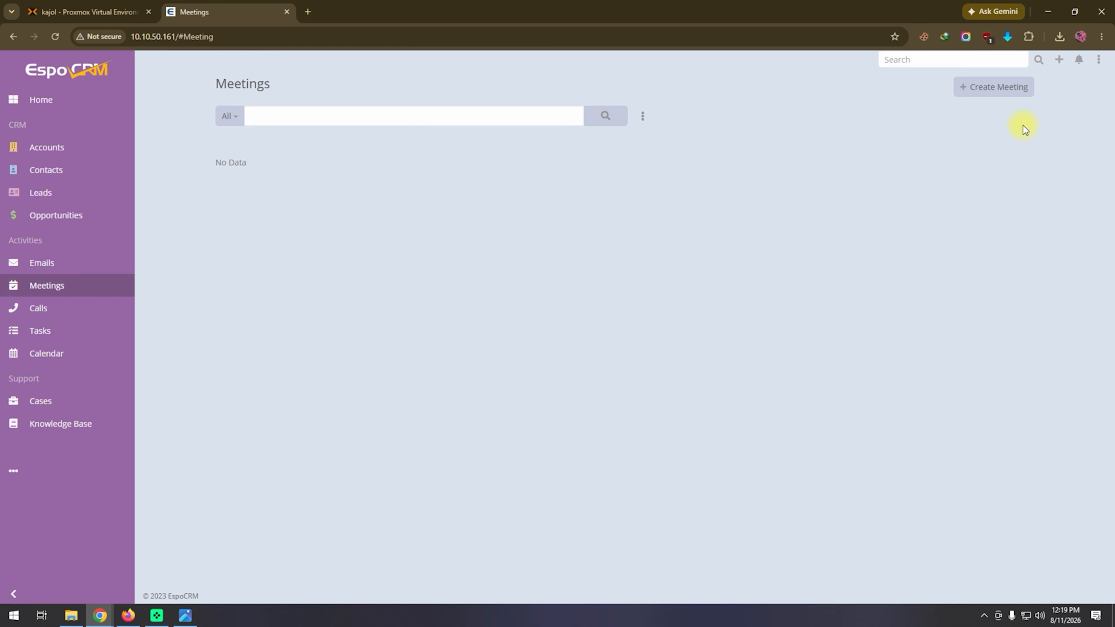
click(1010, 90)
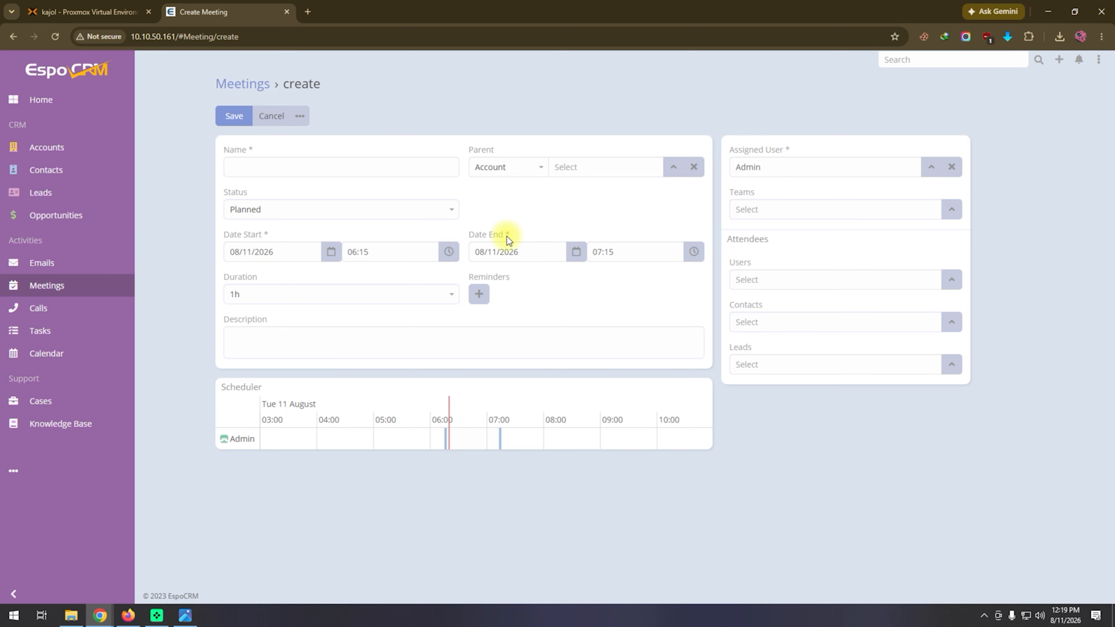
Look at the blank creation forms for a call and a task without filling them in.
click(44, 310)
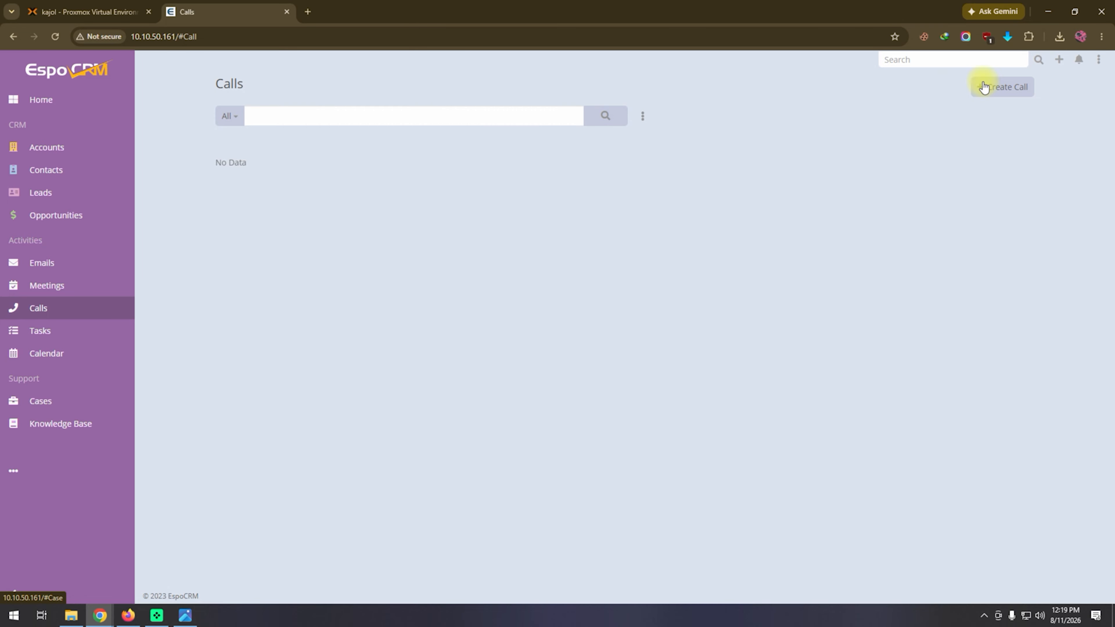
click(1026, 86)
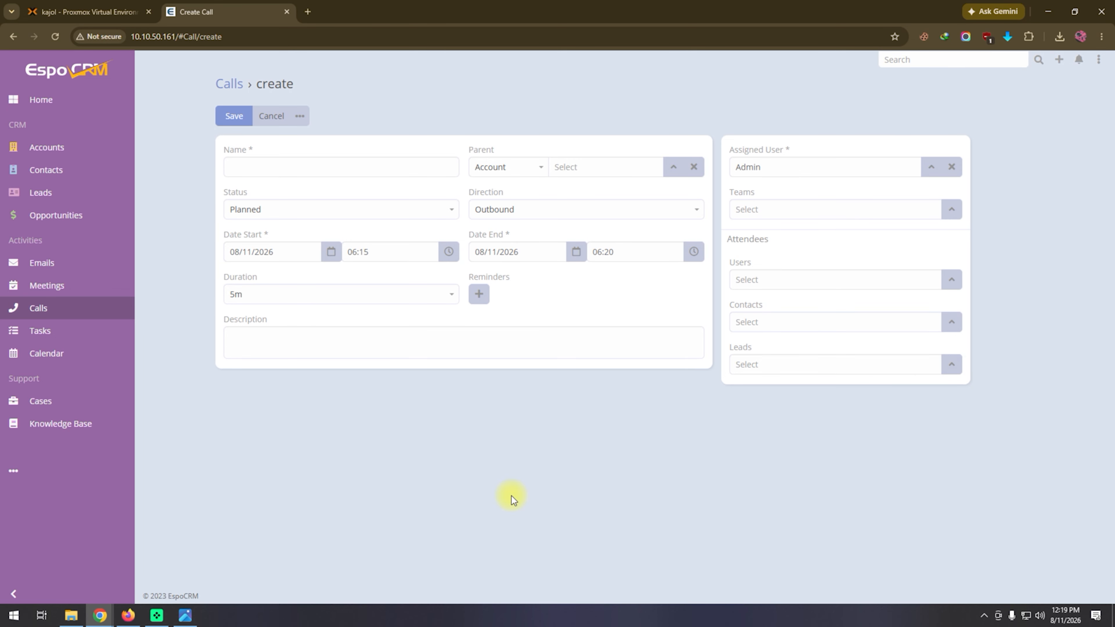
click(50, 335)
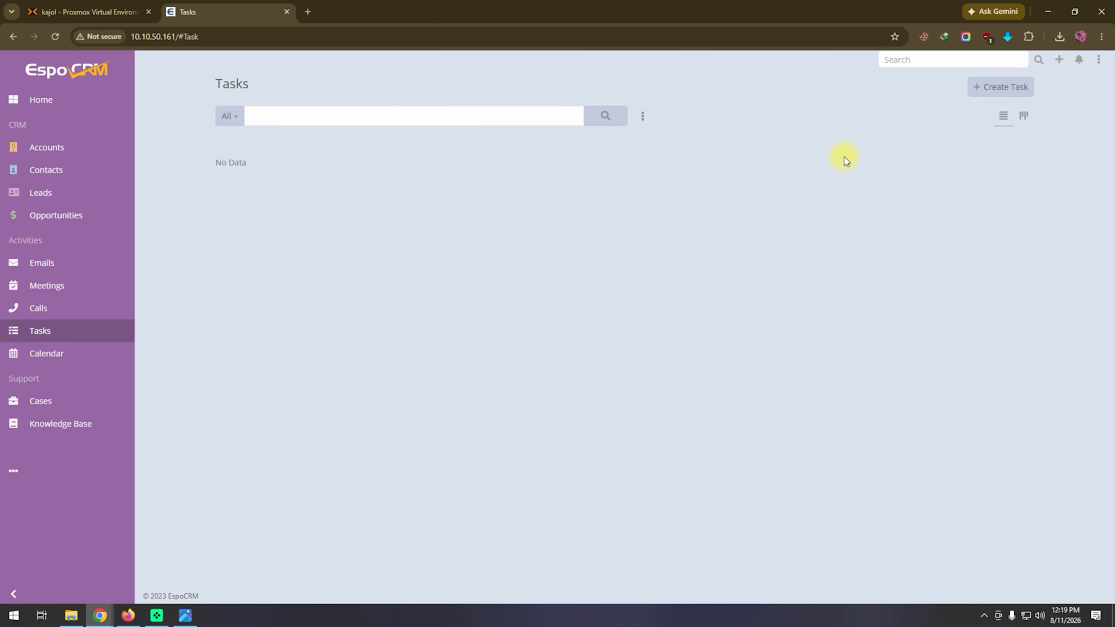
click(1016, 87)
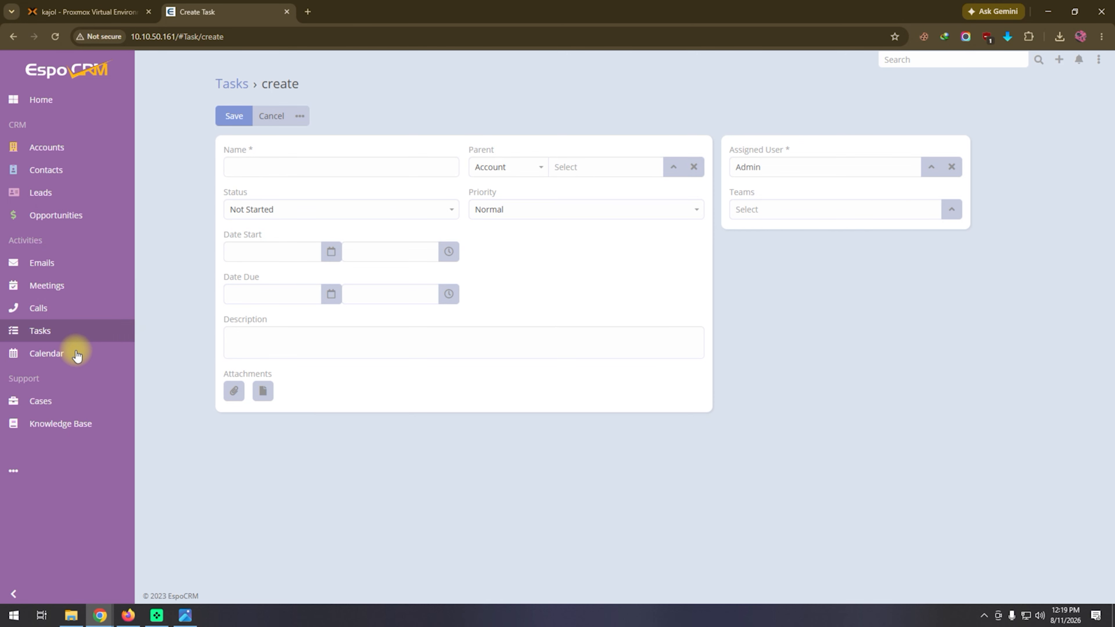
View the calendar, and open a blank form for creating a case and cancel it.
click(75, 353)
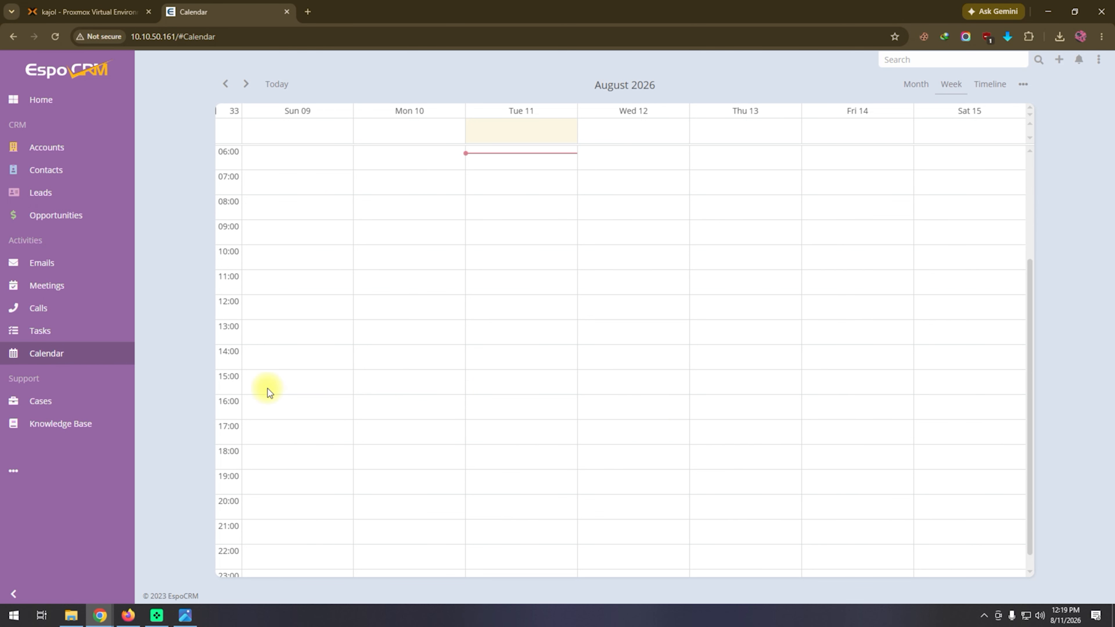
click(43, 399)
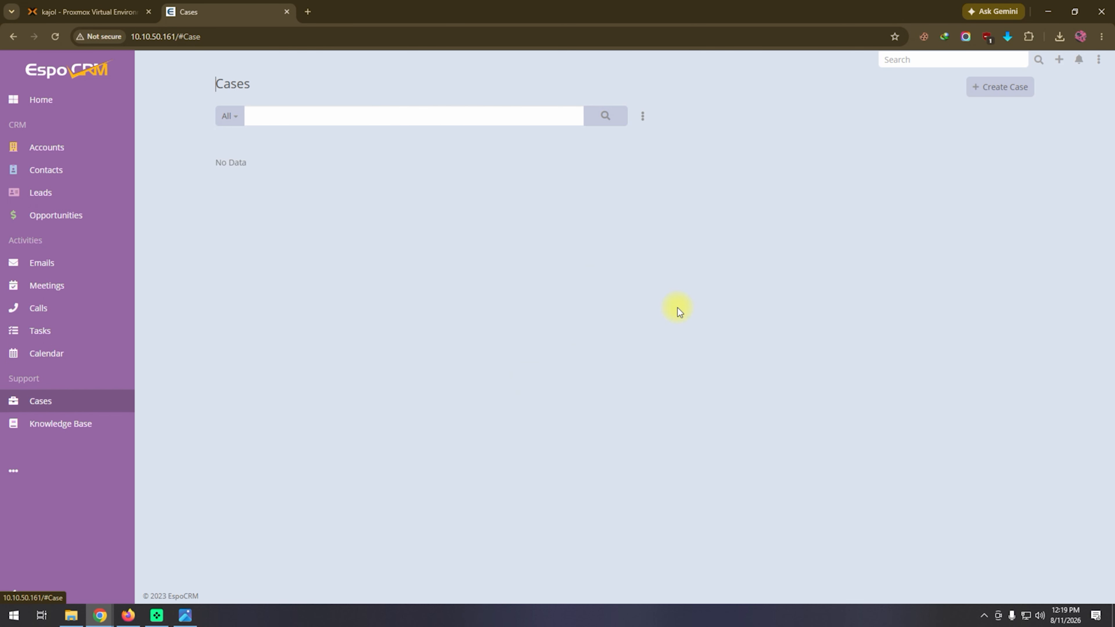
click(1003, 88)
click(369, 252)
click(481, 154)
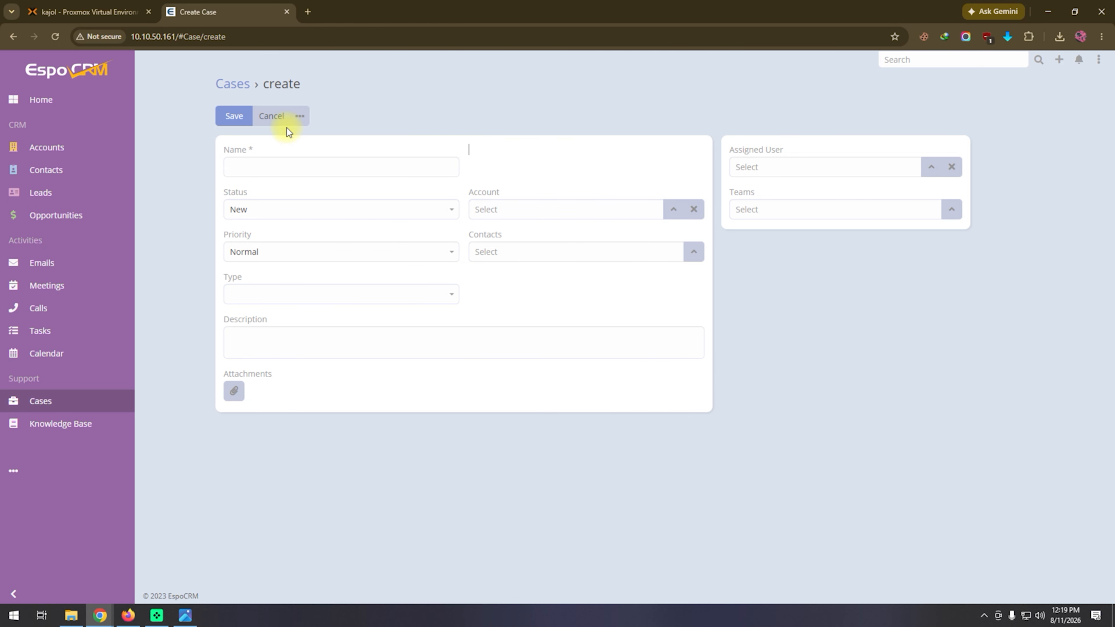
click(272, 116)
Show the Knowledge Base, open a blank article form and close it without saving.
click(72, 424)
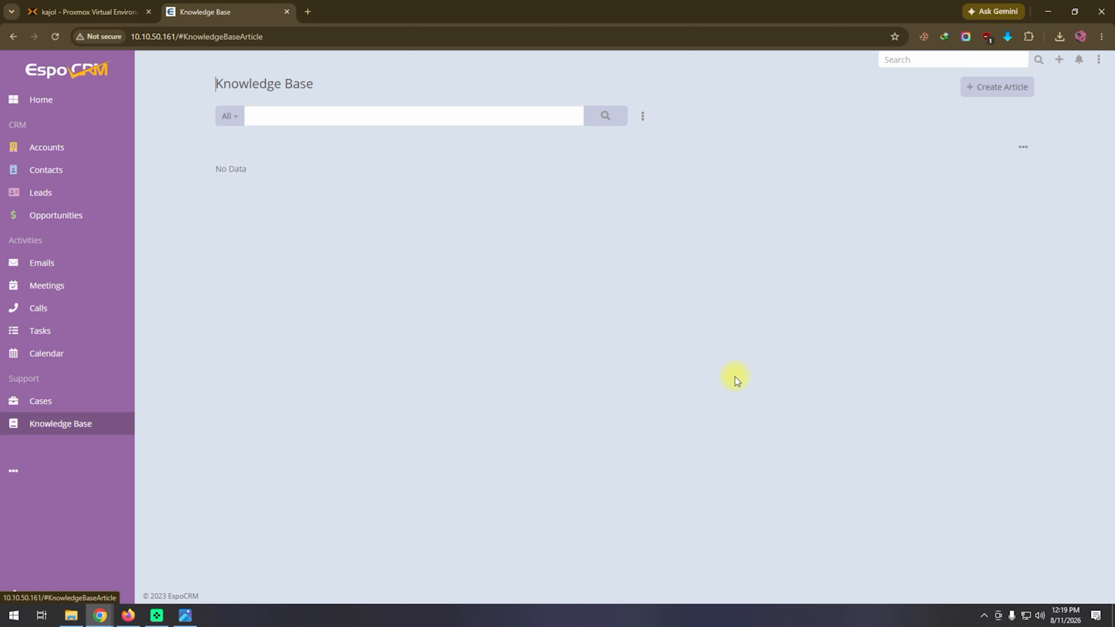
click(1006, 89)
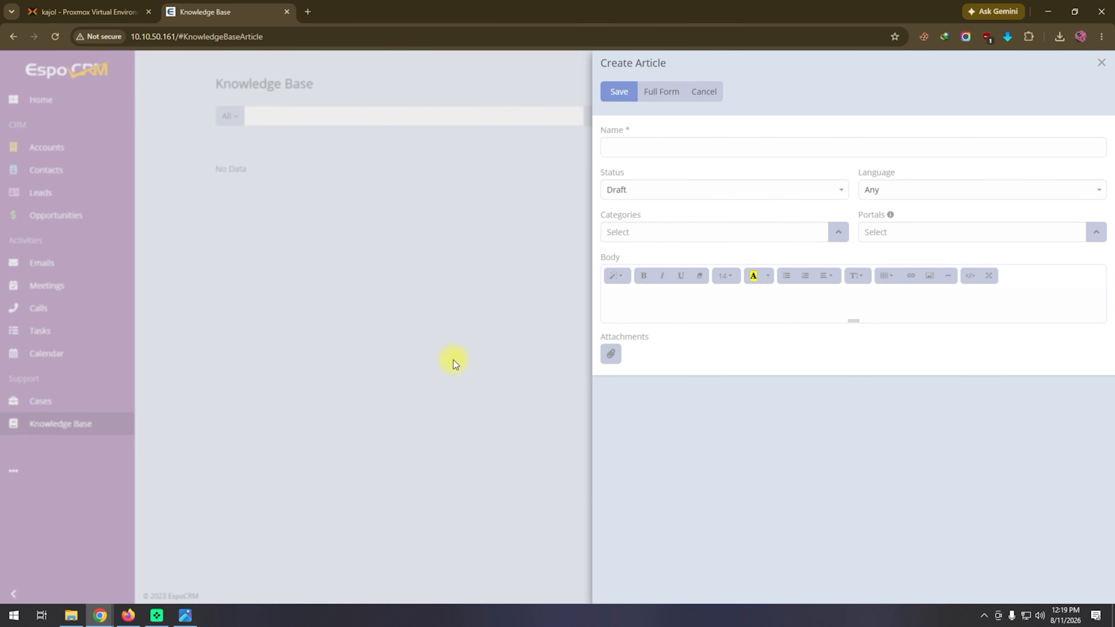
click(1101, 64)
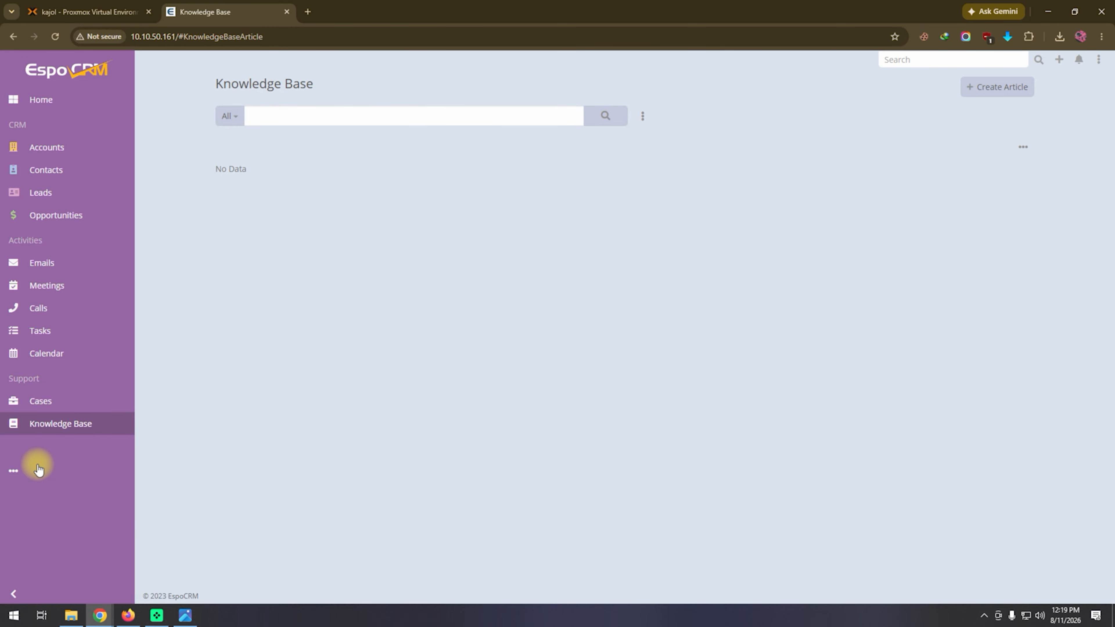
Reveal the additional EspoCRM modules, show Templates and open a blank form for creating a template.
click(16, 472)
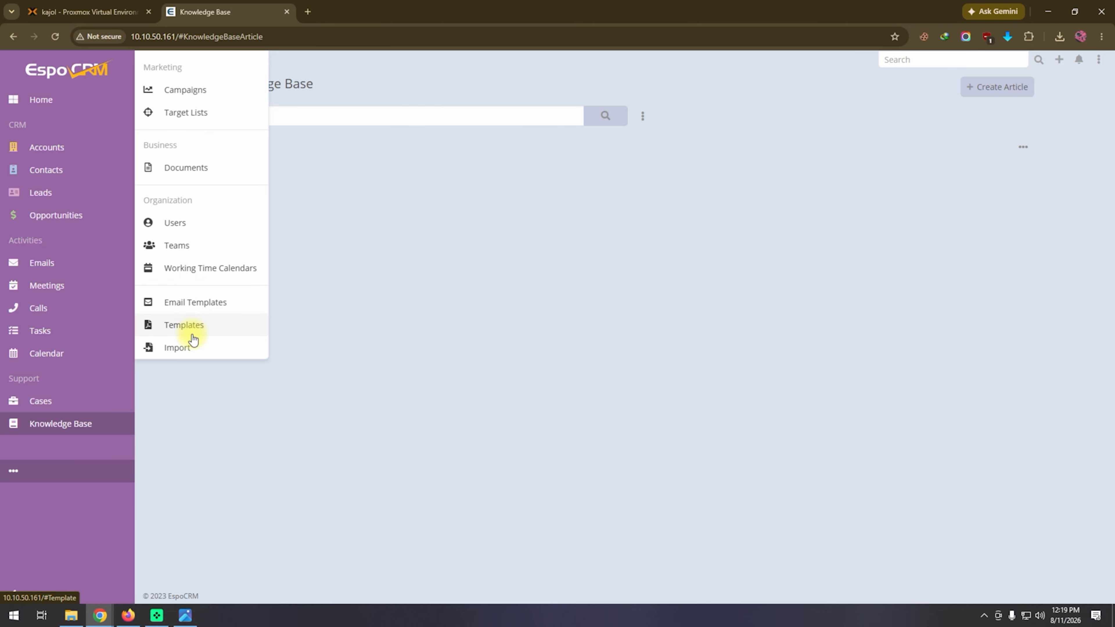
click(211, 328)
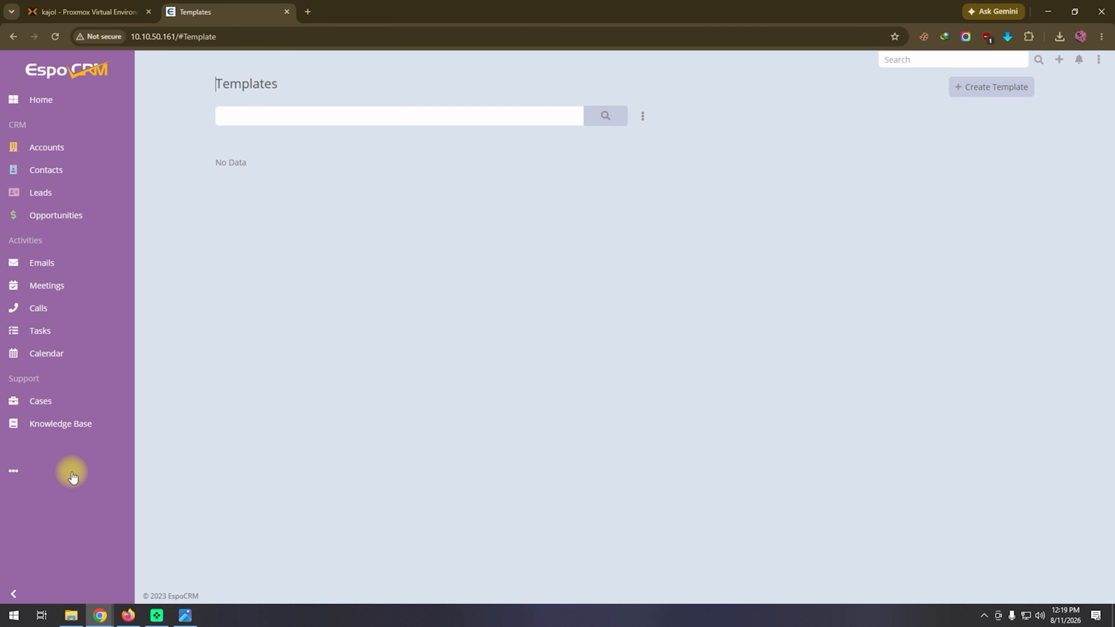
click(998, 89)
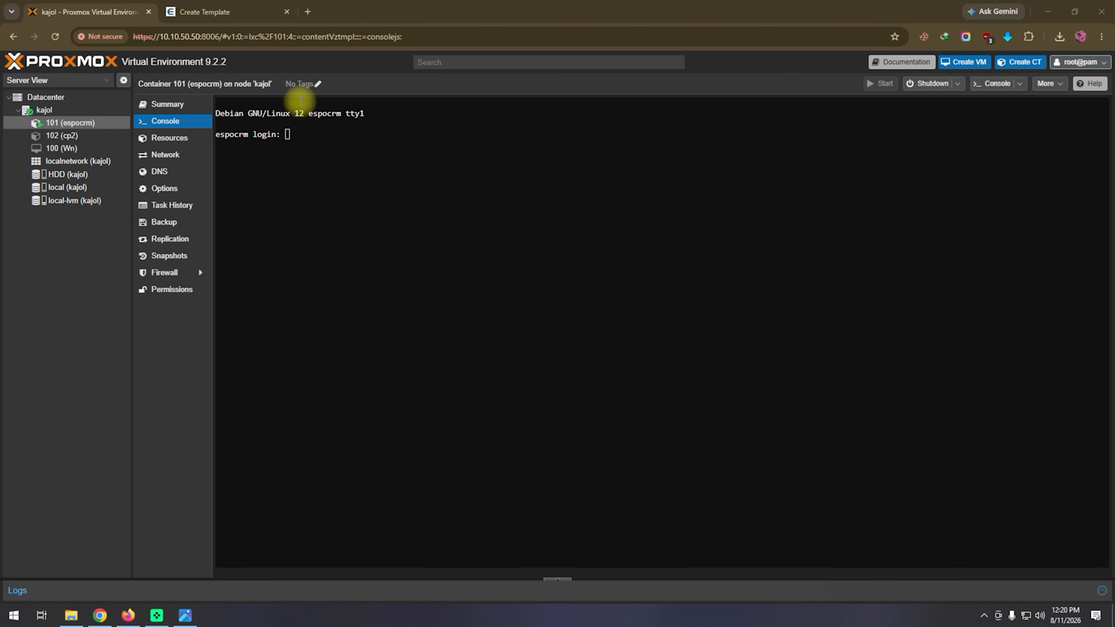
Show the container templates kept on the HDD storage and select the debian-12-turnkey-espocrm template.
click(976, 550)
mouse_move(733, 476)
mouse_down()
mouse_move(125, 145)
mouse_move(82, 75)
mouse_up()
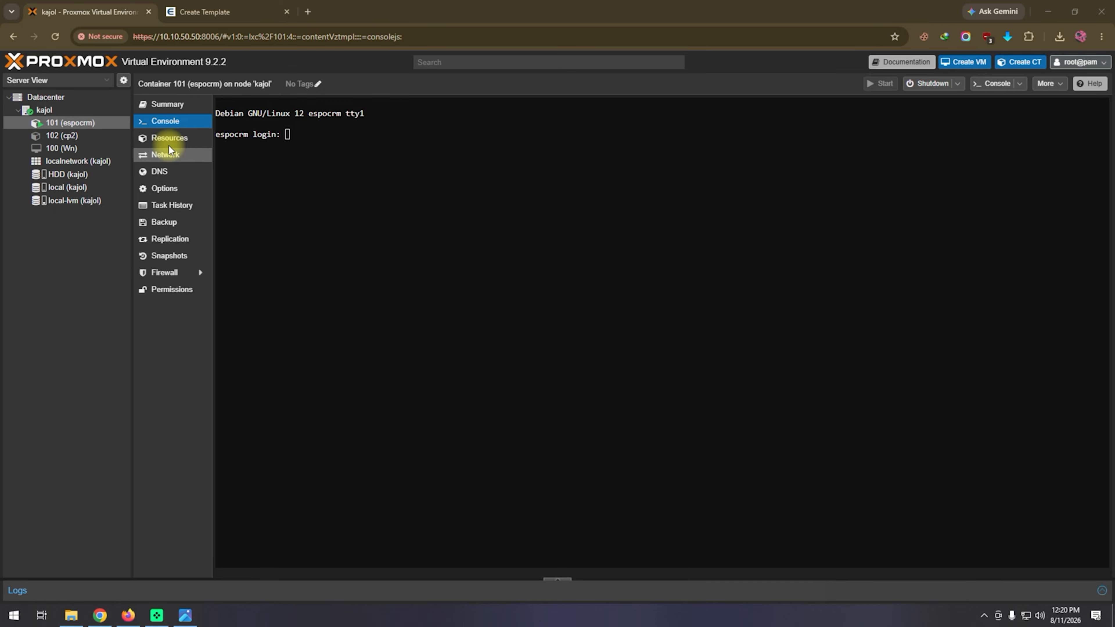
click(68, 175)
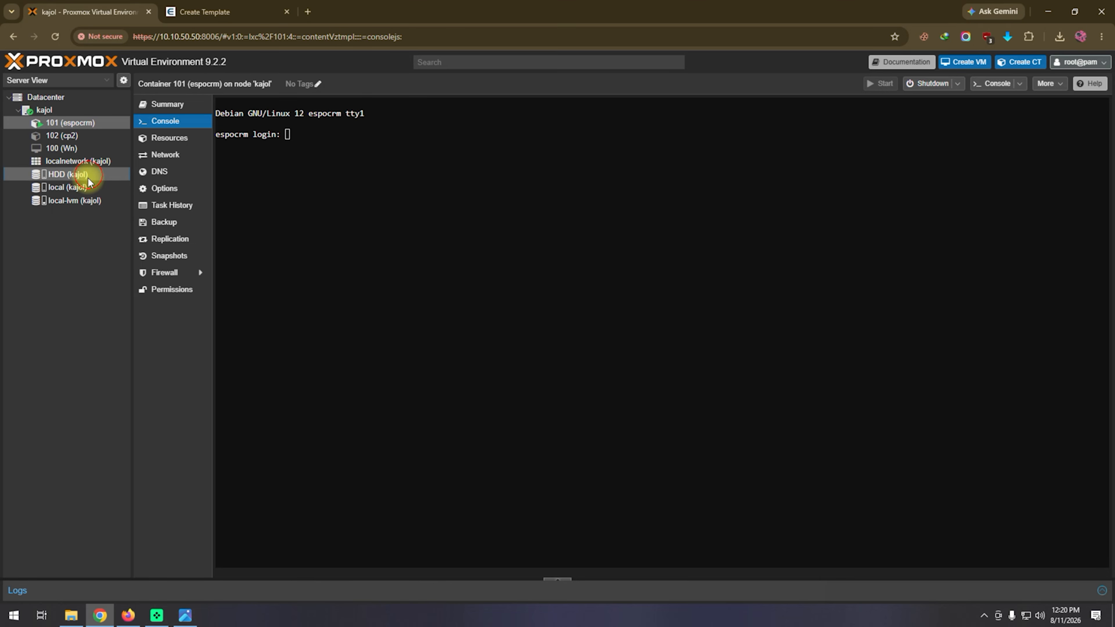
click(68, 188)
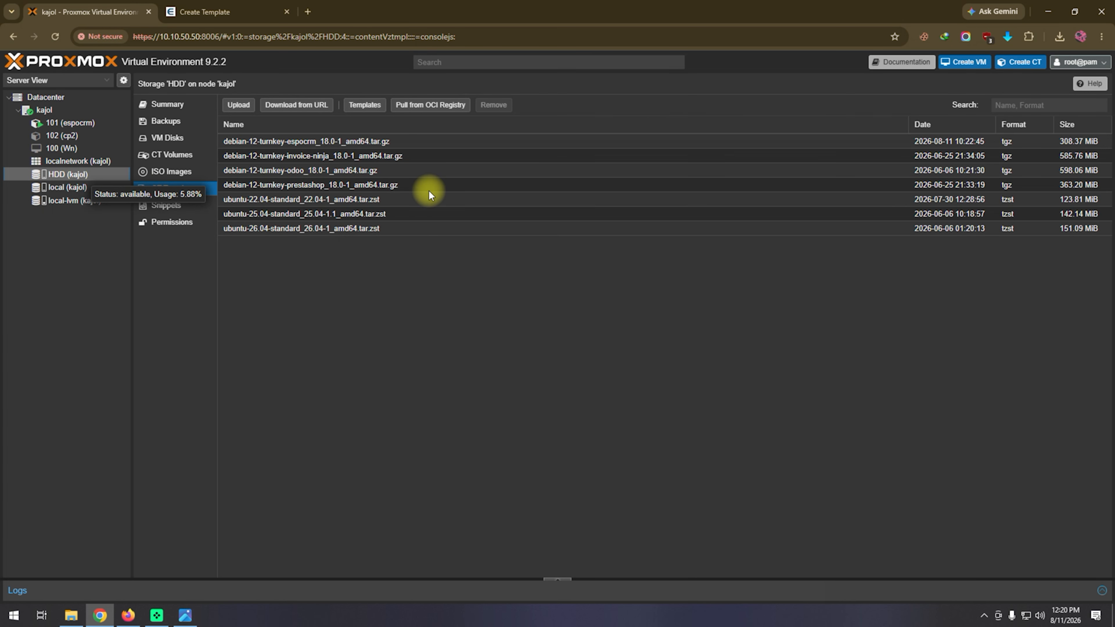
click(298, 142)
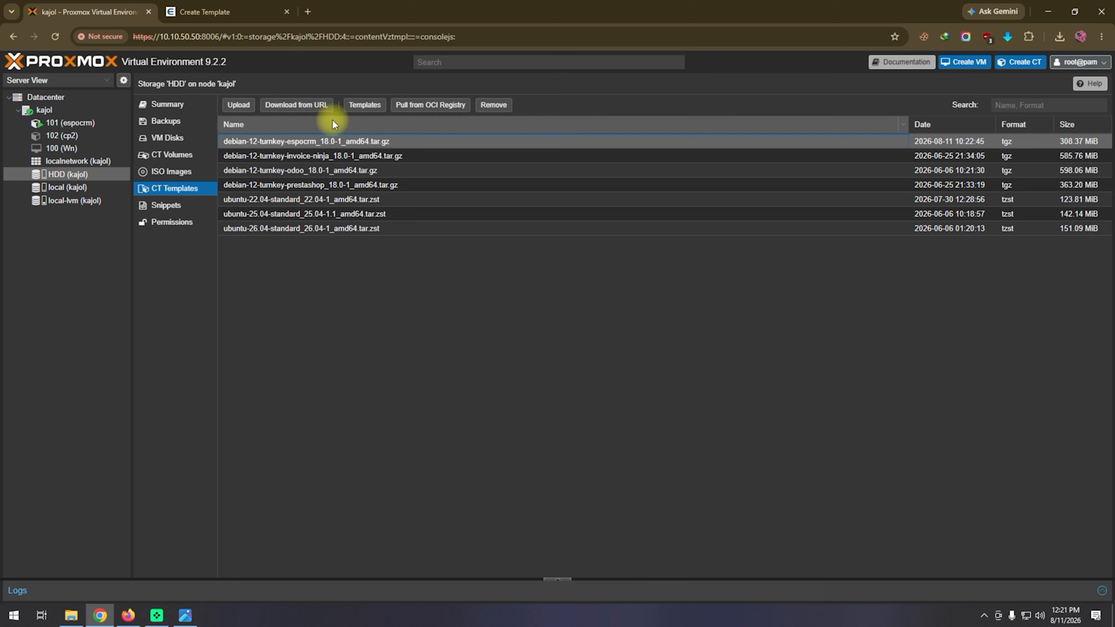
Search the available container templates for "espo", download turnkey-espocrm to the HDD storage and close the task viewer.
drag(647, 392, 373, 118)
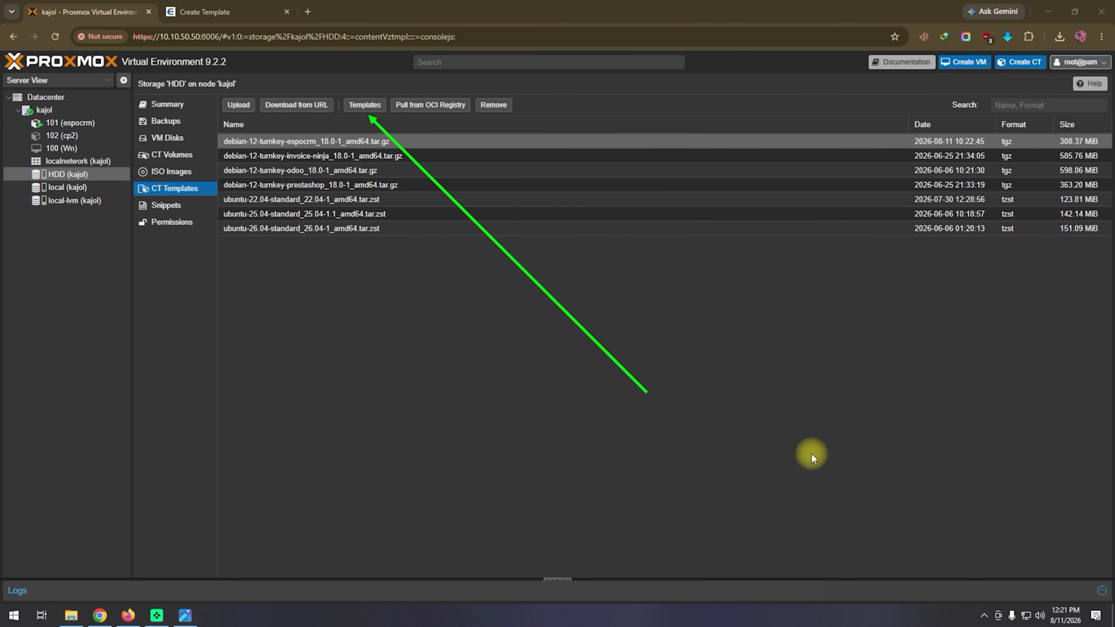
click(365, 105)
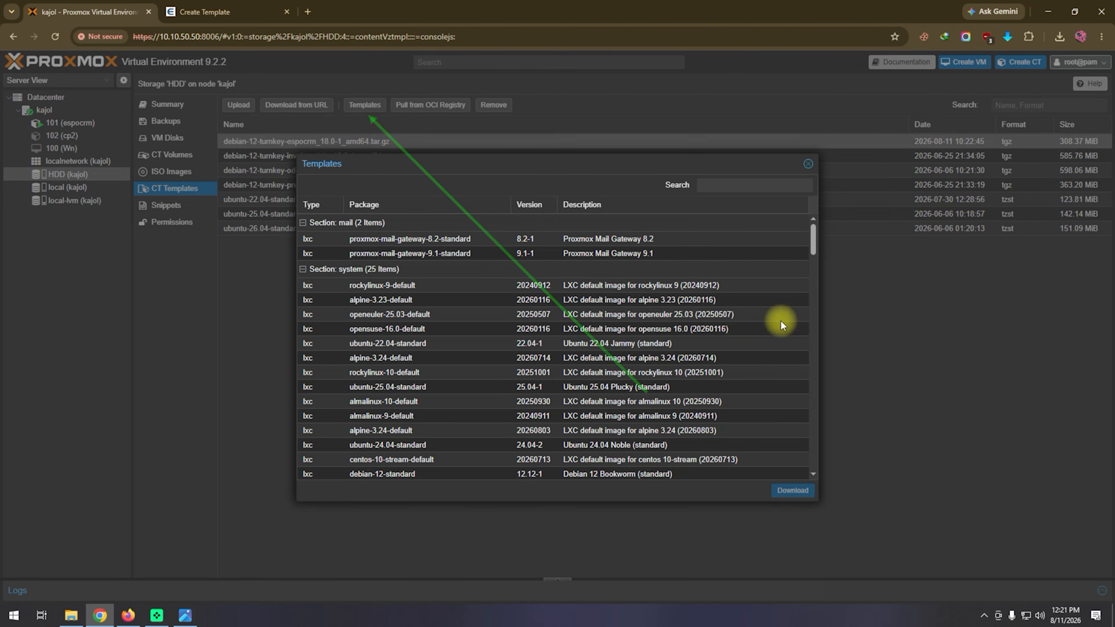
click(720, 184)
text(espo)
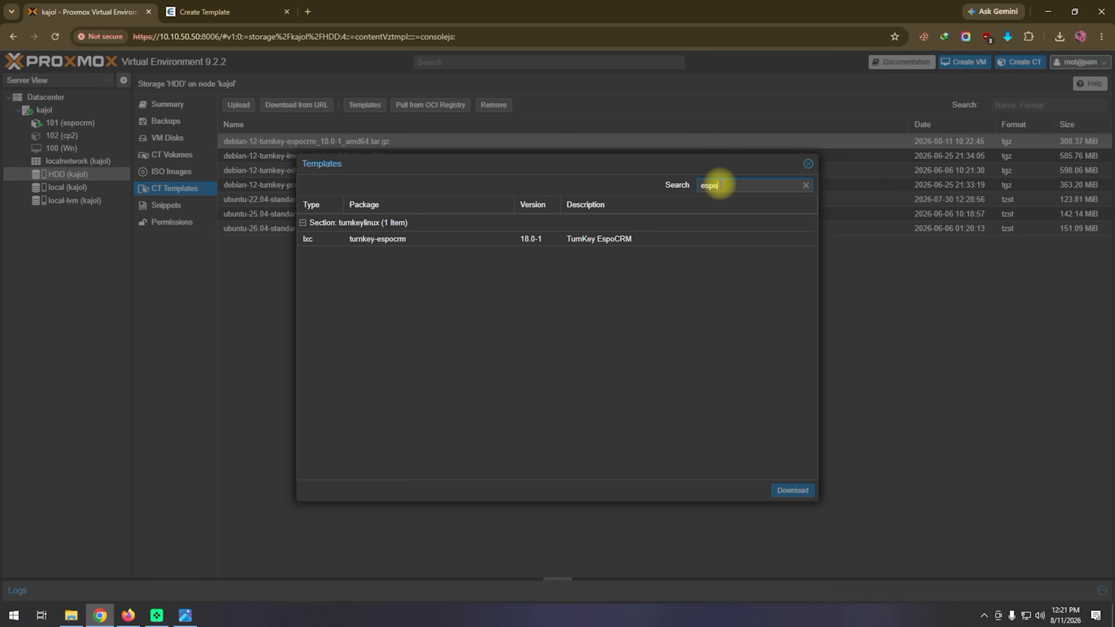
click(436, 241)
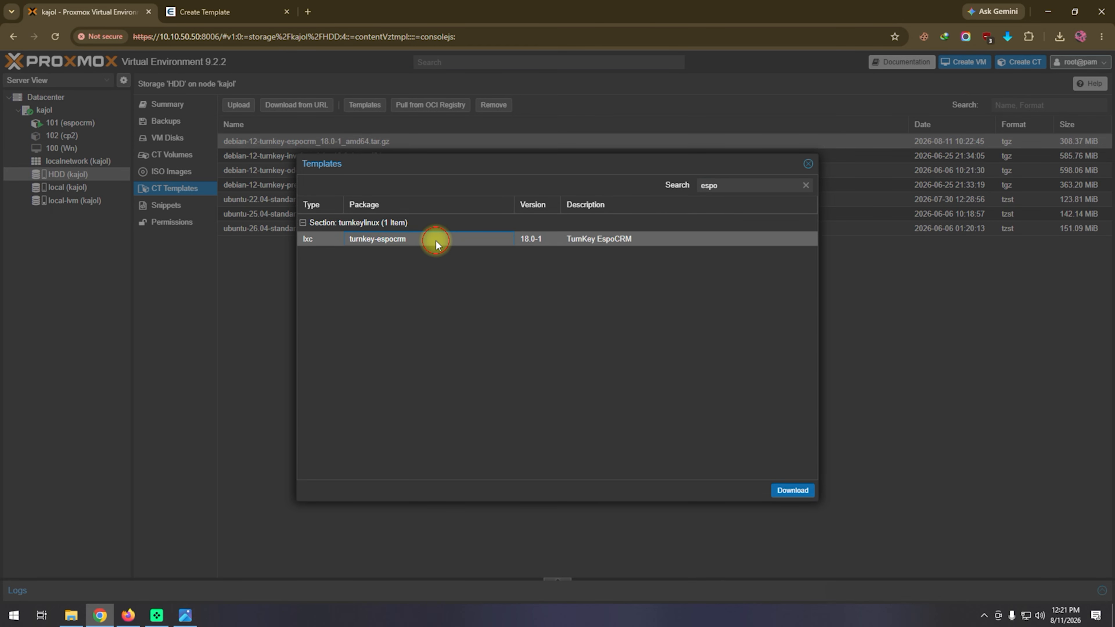
click(793, 492)
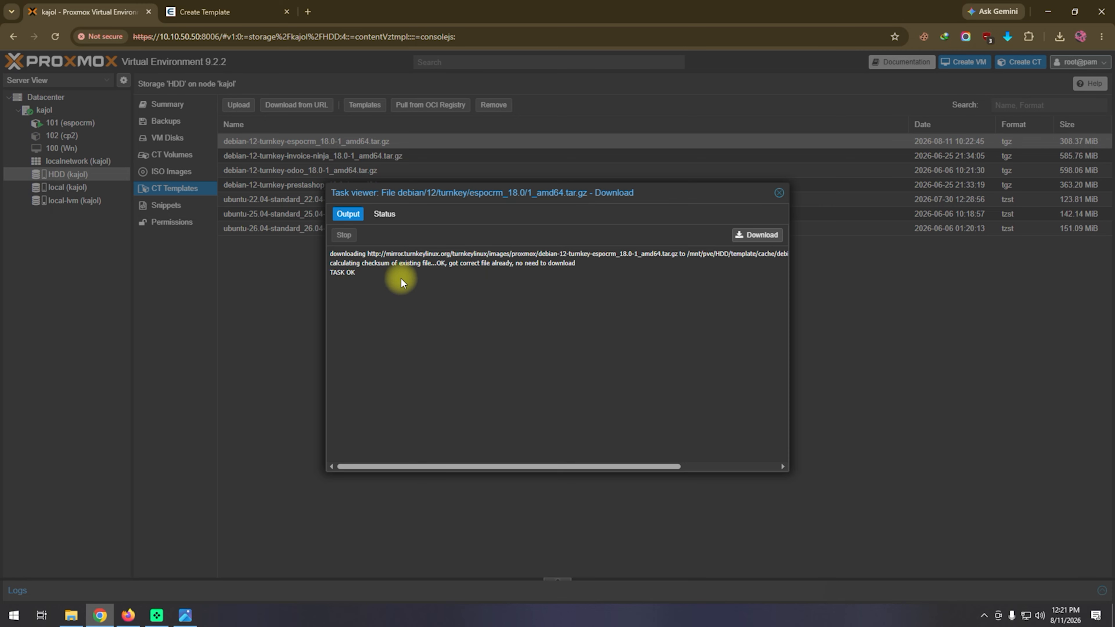
click(780, 194)
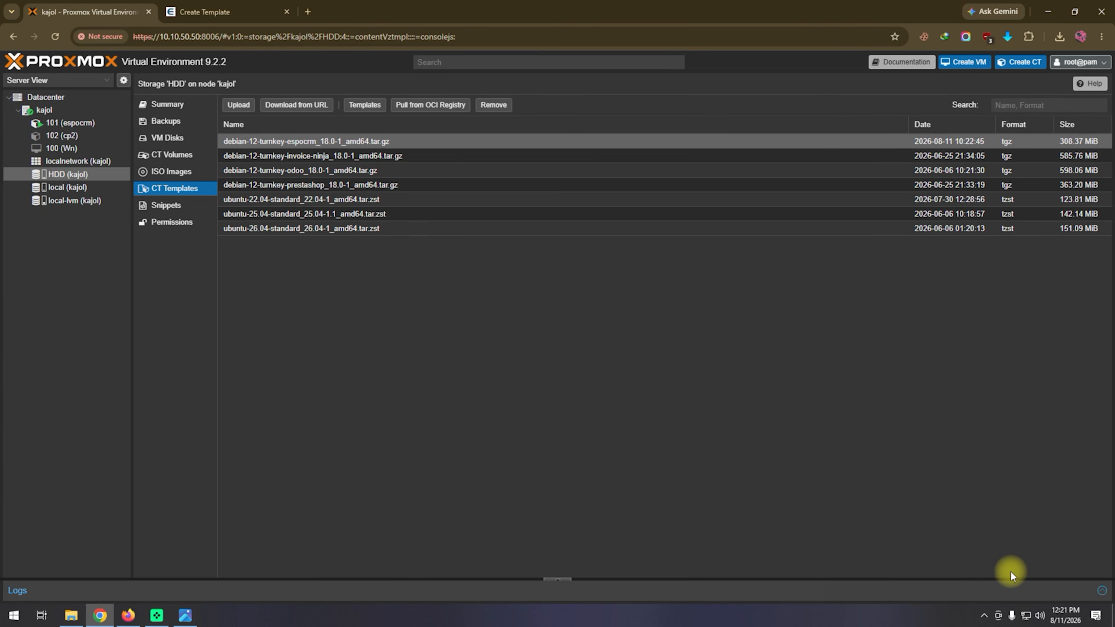
Start creating a new LXC container and set its hostname to espotstrading.
click(1001, 590)
mouse_move(1043, 323)
mouse_down()
mouse_move(1037, 129)
mouse_move(1023, 76)
mouse_up()
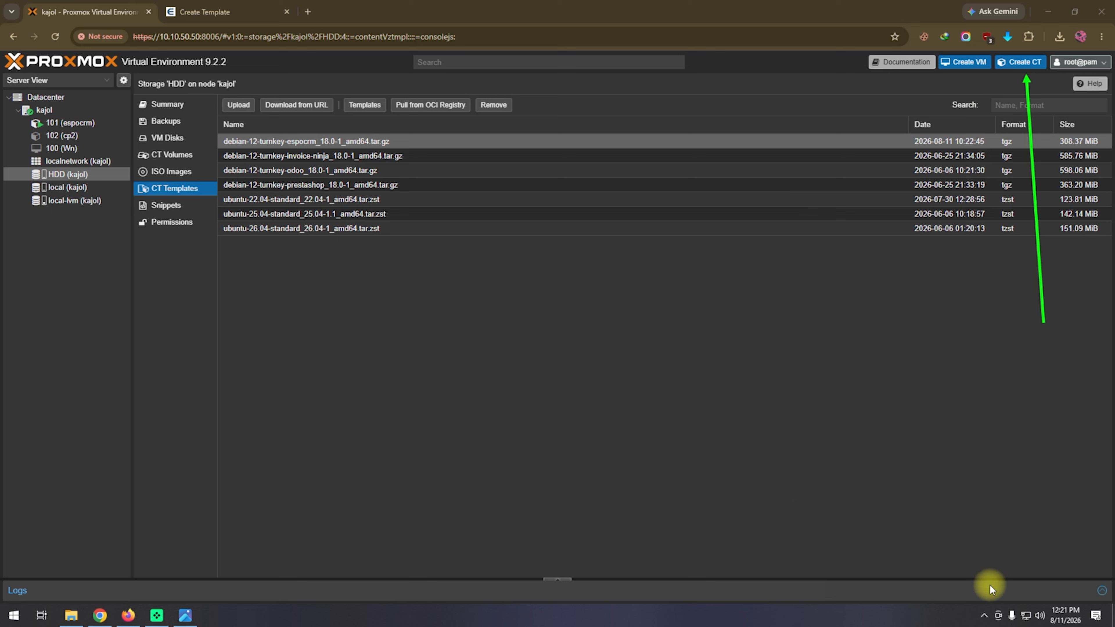
click(1021, 62)
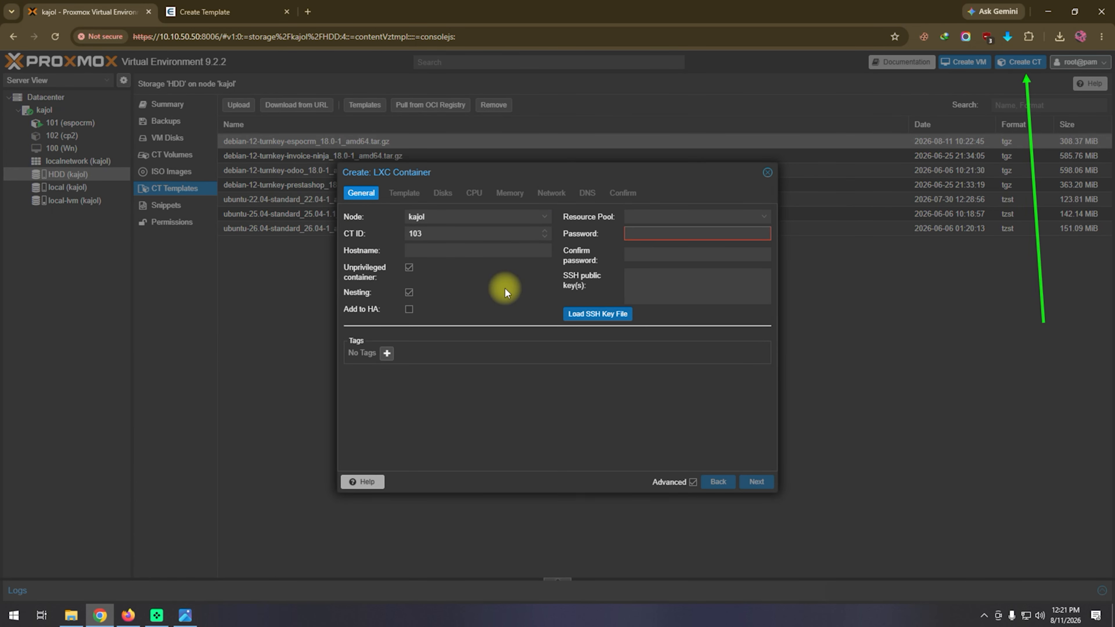
click(469, 251)
text(espo)
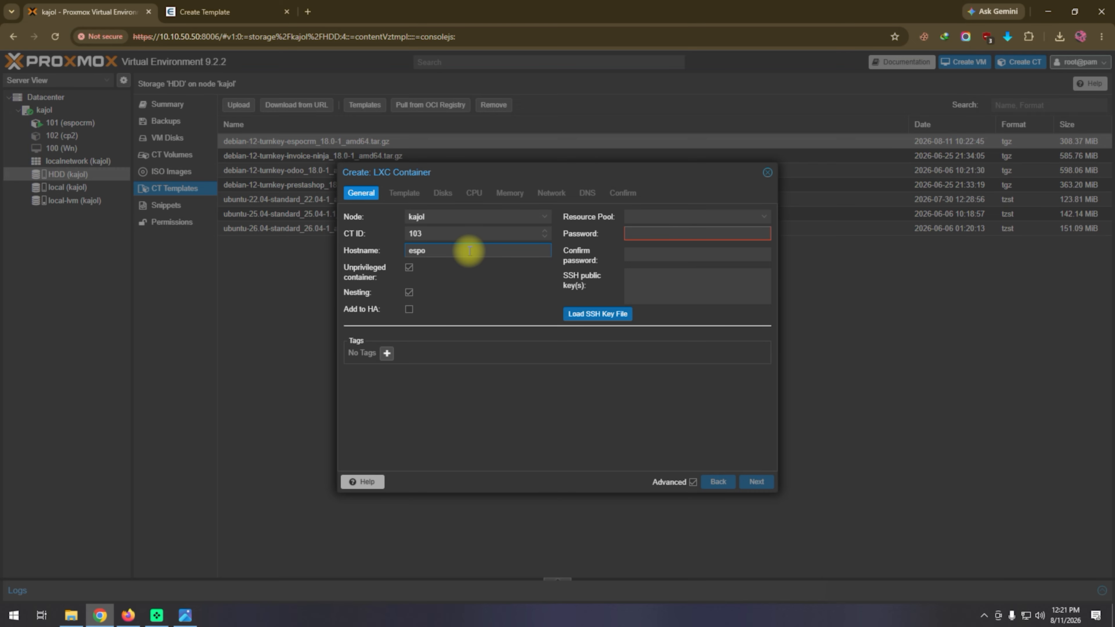
text(tstrading)
Enter and confirm the container's password, and continue to the template selection.
click(655, 232)
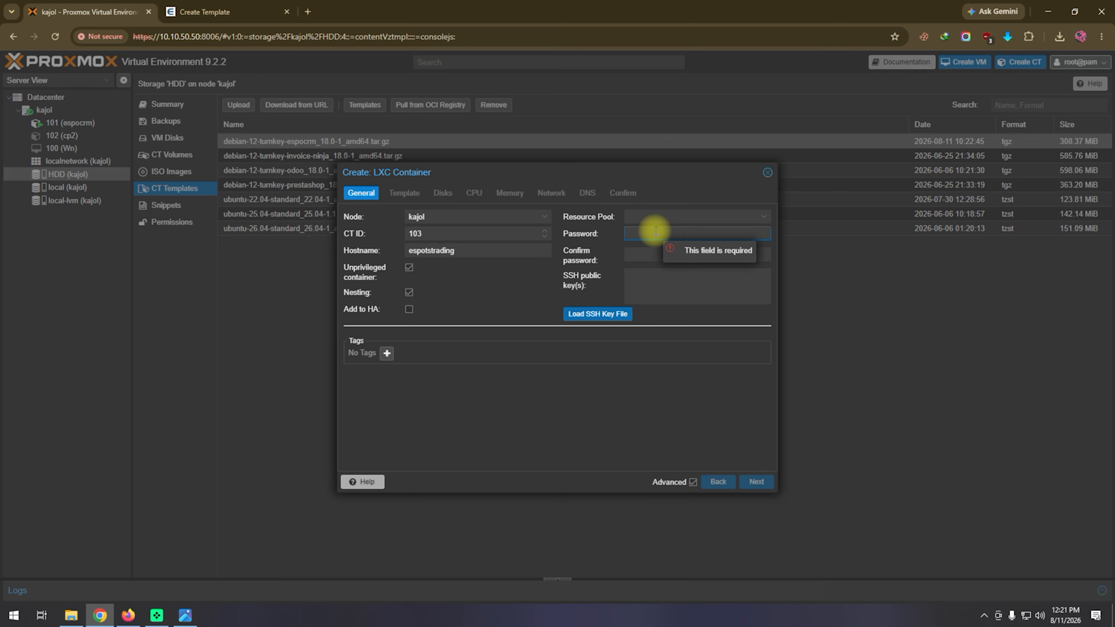
text(•••••••)
key(Tab)
text(•••••••)
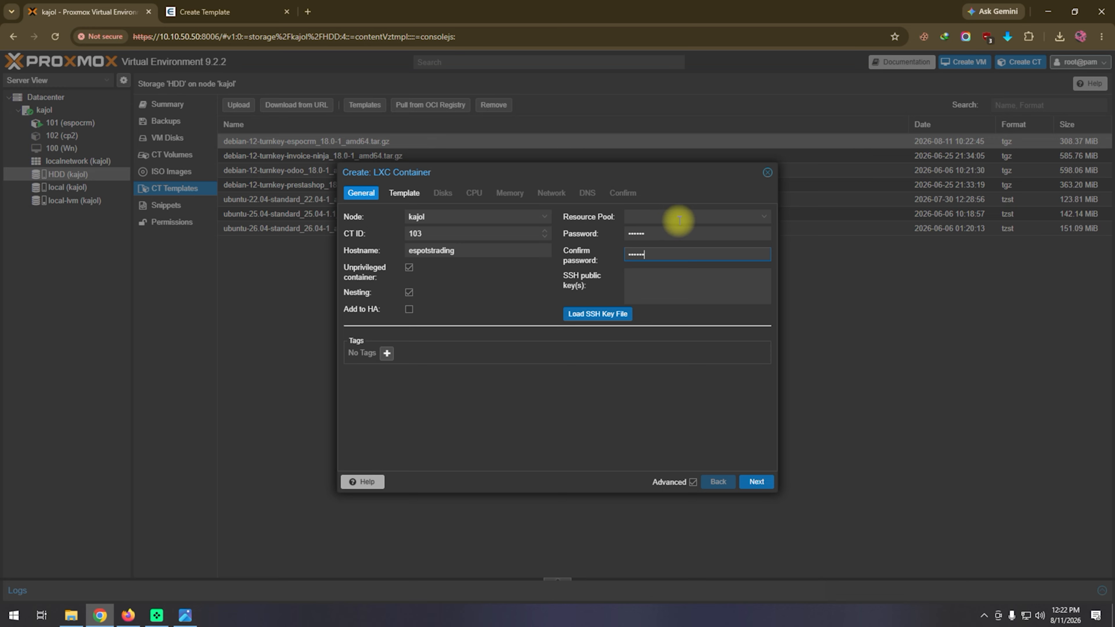
click(755, 483)
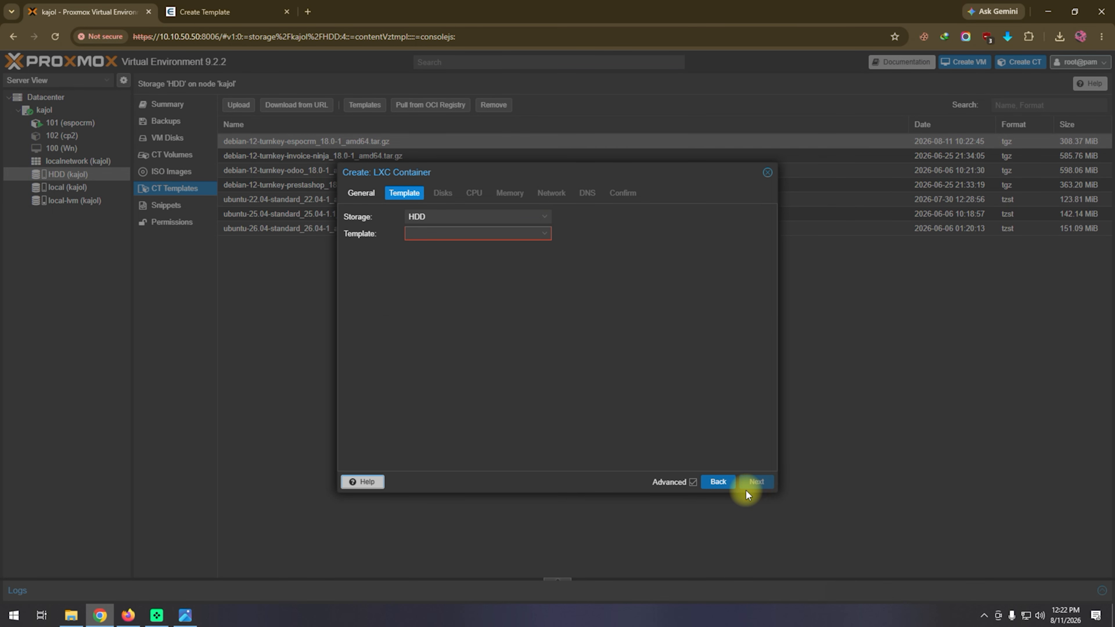
Choose debian-12-turnkey-espocrm_18.0-1_amd64.tar.gz from the HDD storage as the container's template and continue to the disk settings.
click(543, 234)
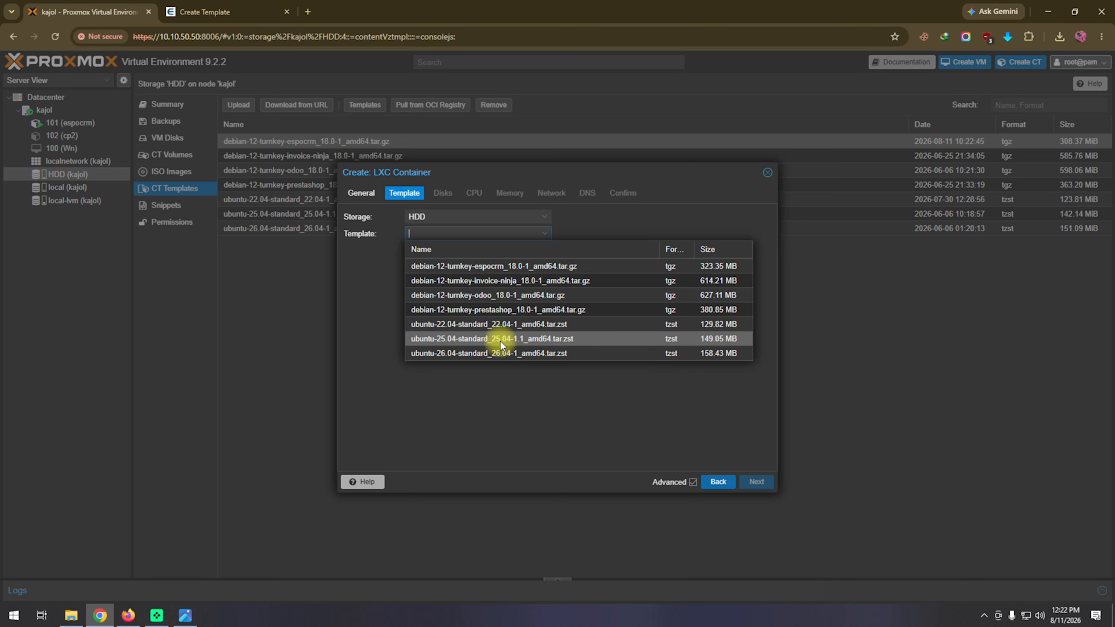
click(439, 266)
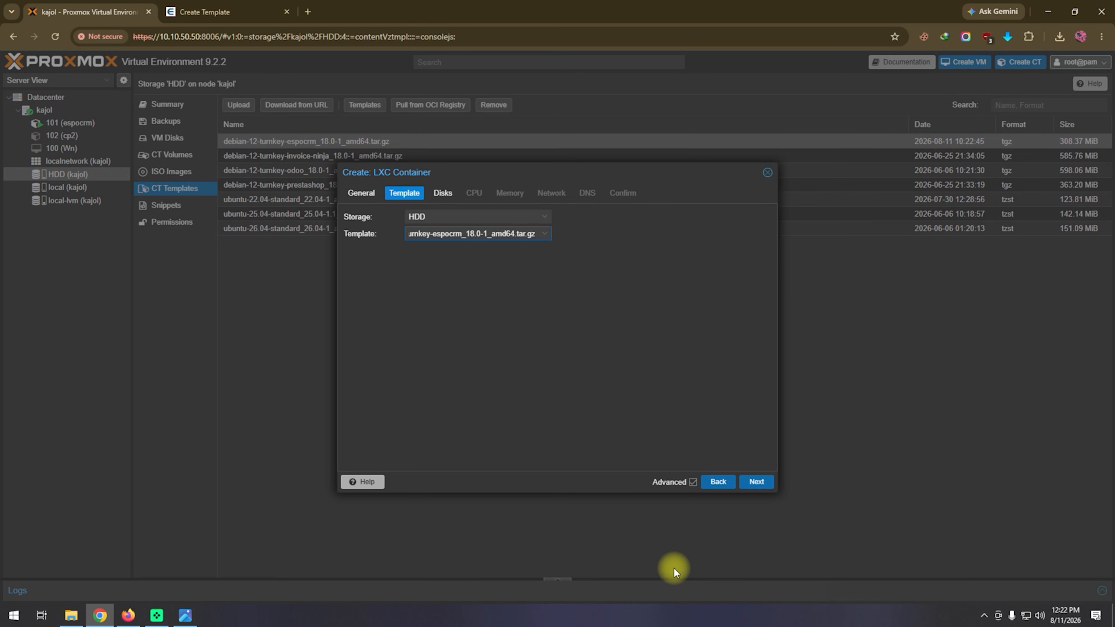
click(756, 482)
Place the container's root disk on local-lvm storage with a size of 20 GiB and continue to the CPU settings.
click(581, 216)
click(557, 259)
click(492, 233)
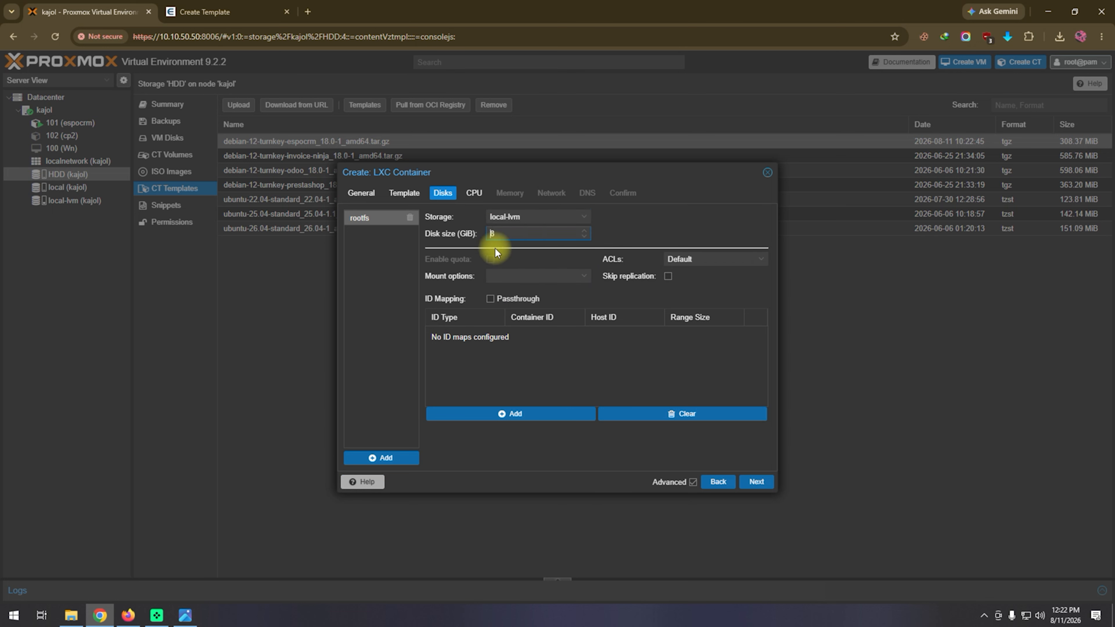
key(Delete)
text(20)
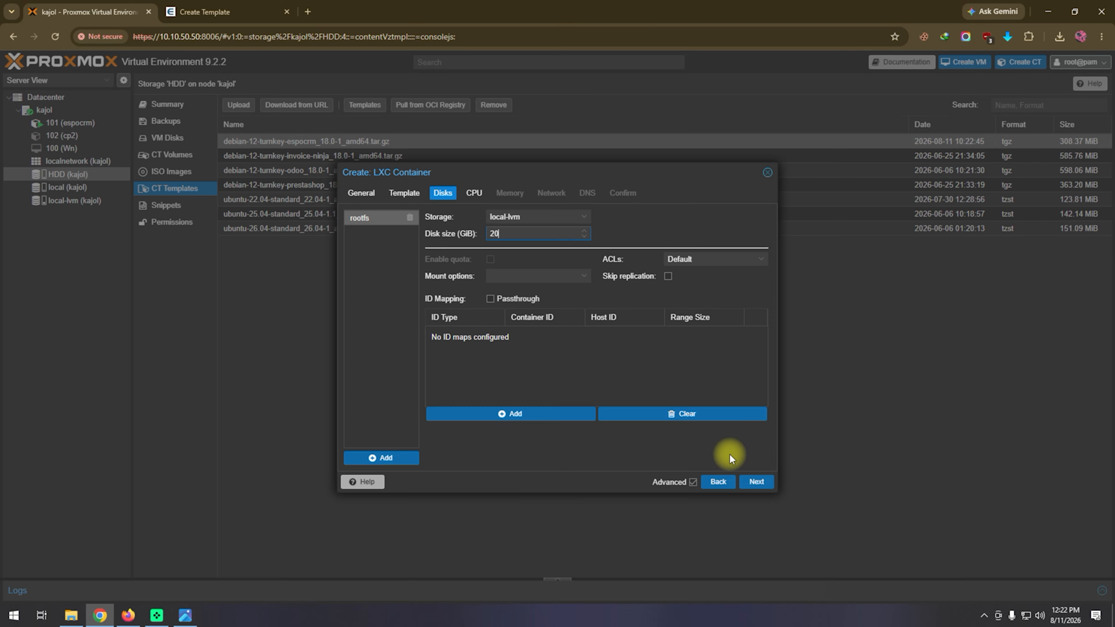
click(763, 482)
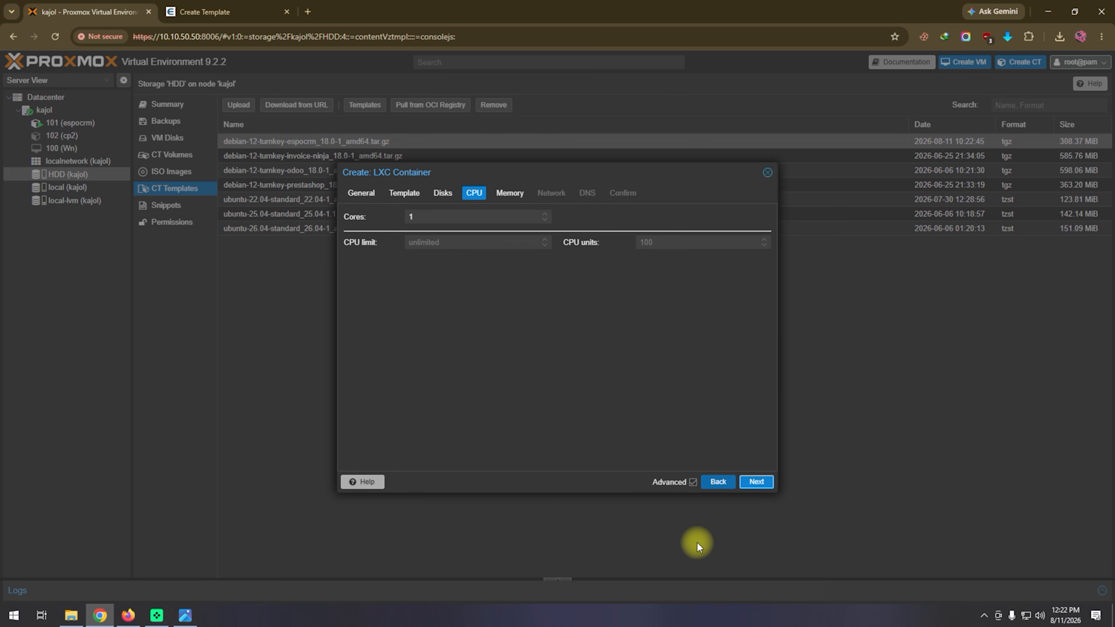
Review the container's CPU and memory settings, and view the photo of the stacked Dell mini PCs in the image viewer.
click(756, 482)
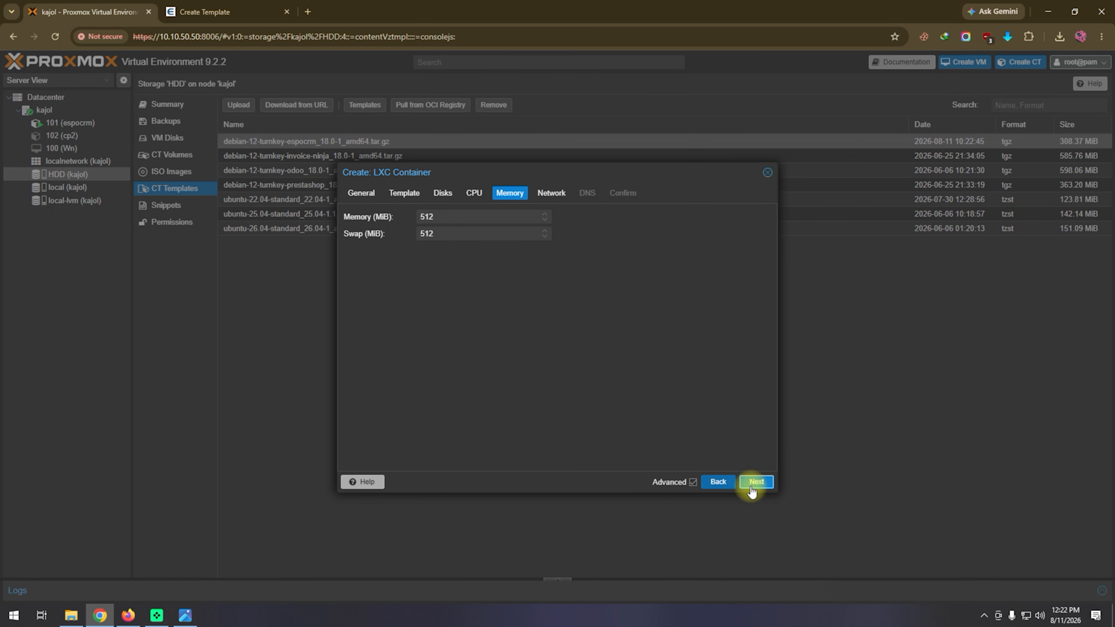
click(719, 482)
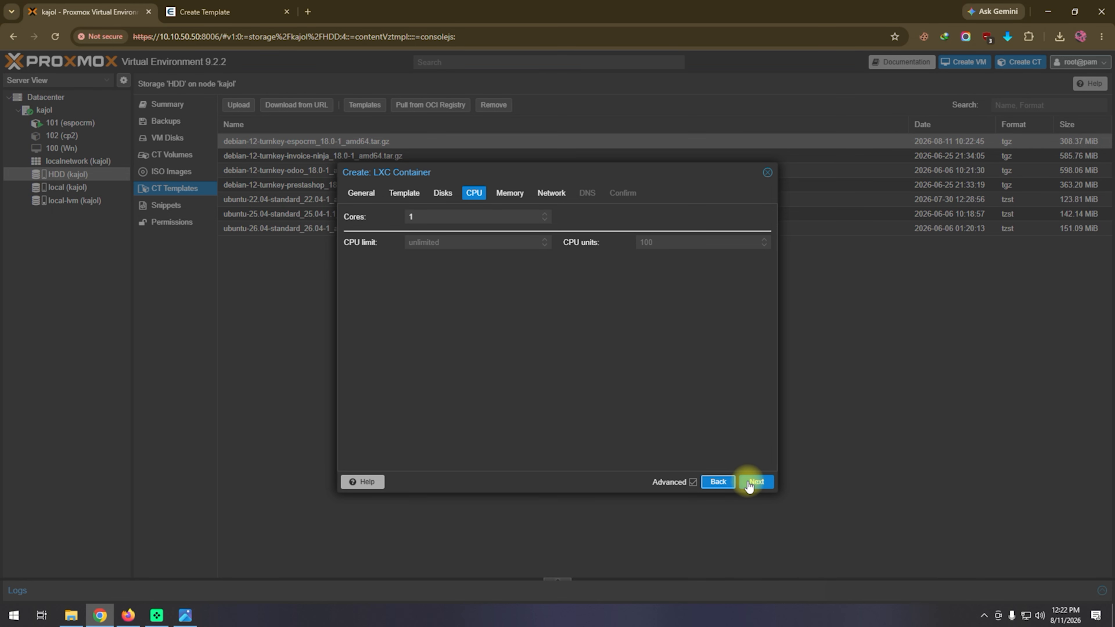
click(185, 616)
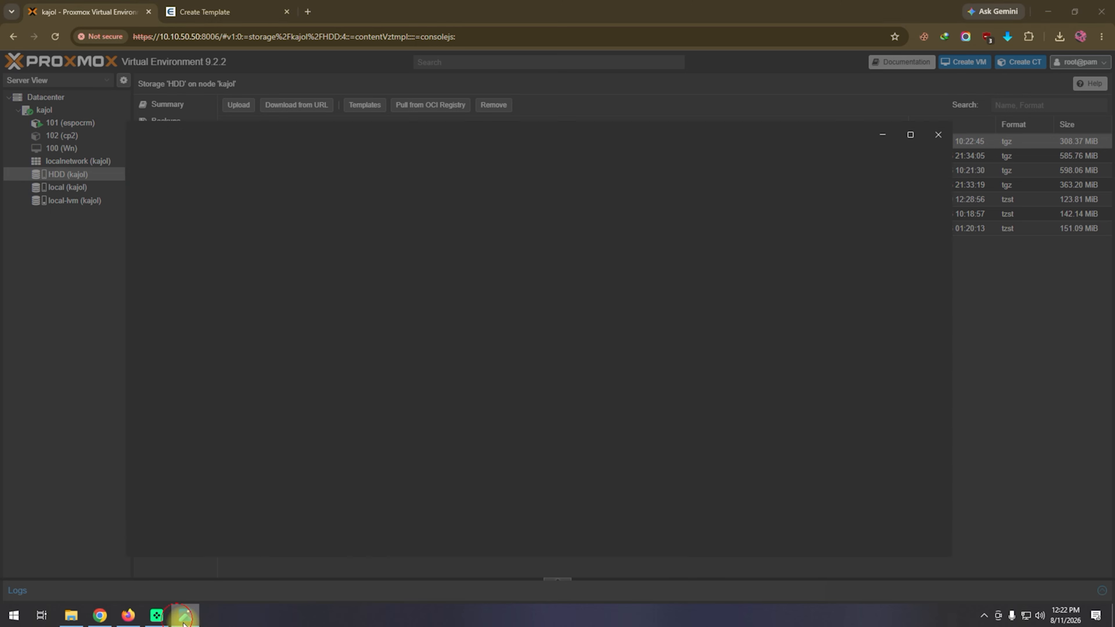
click(136, 338)
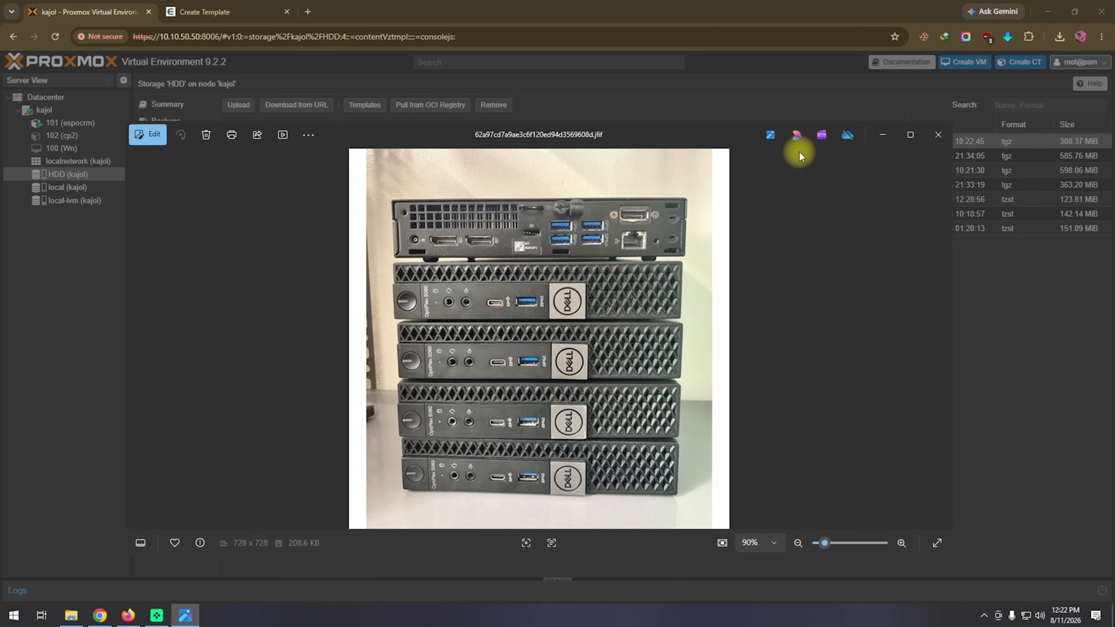
click(882, 136)
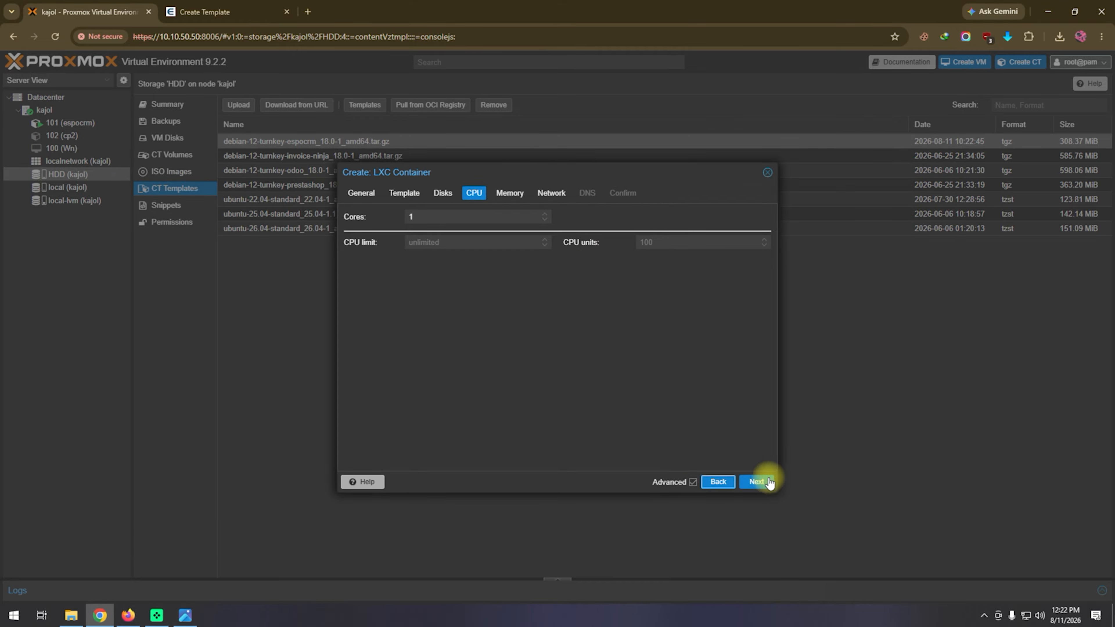
Keep the CPU settings, increase the container's memory and swap sizes above their defaults, and continue to the network settings.
click(757, 482)
click(421, 216)
text(1)
click(420, 234)
text(1)
click(758, 483)
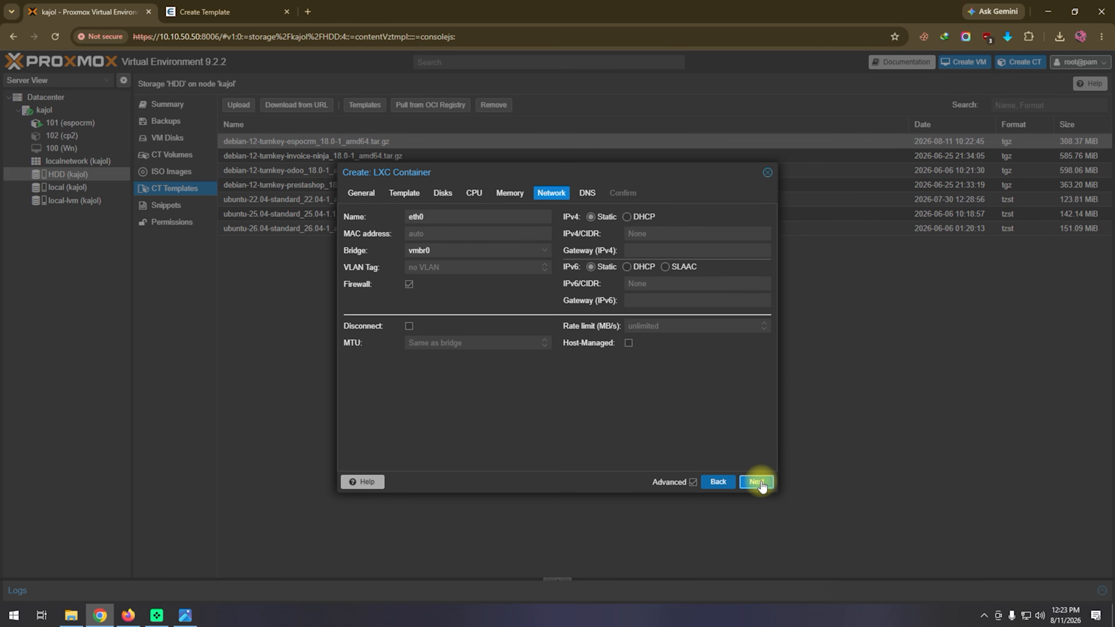
Switch the container's IPv4 addressing back and forth between DHCP and static, ending on static.
click(652, 229)
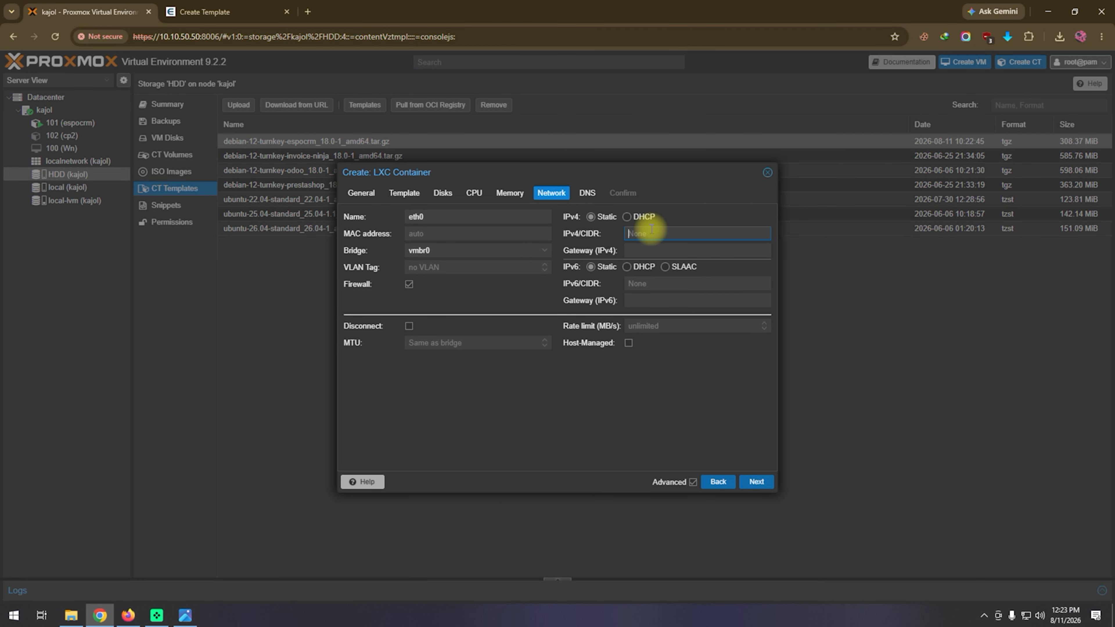
click(648, 216)
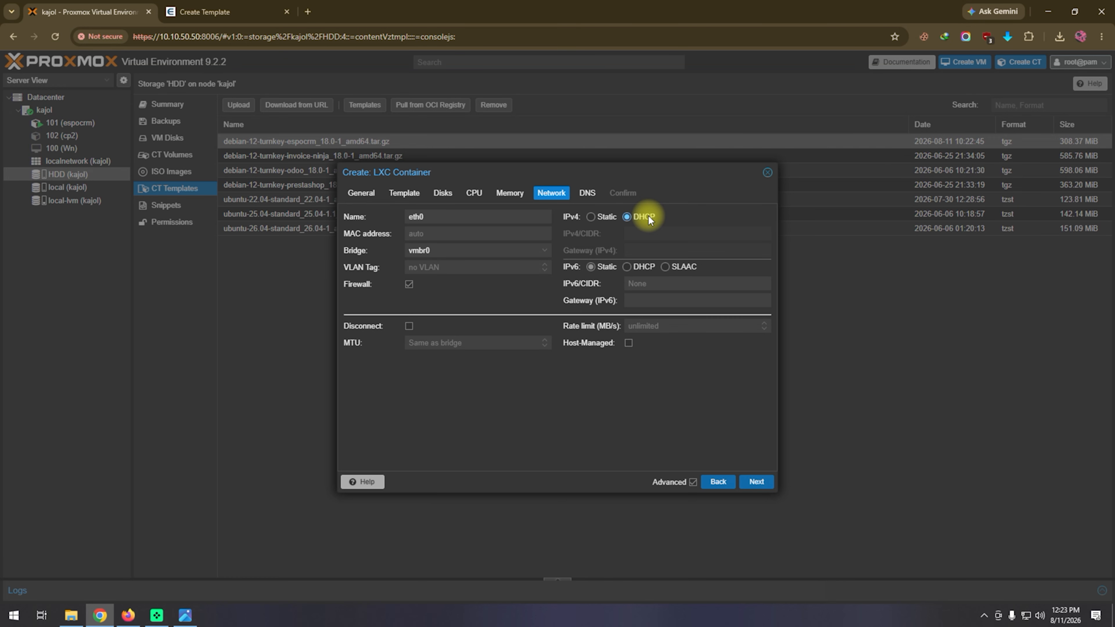
click(593, 217)
click(635, 218)
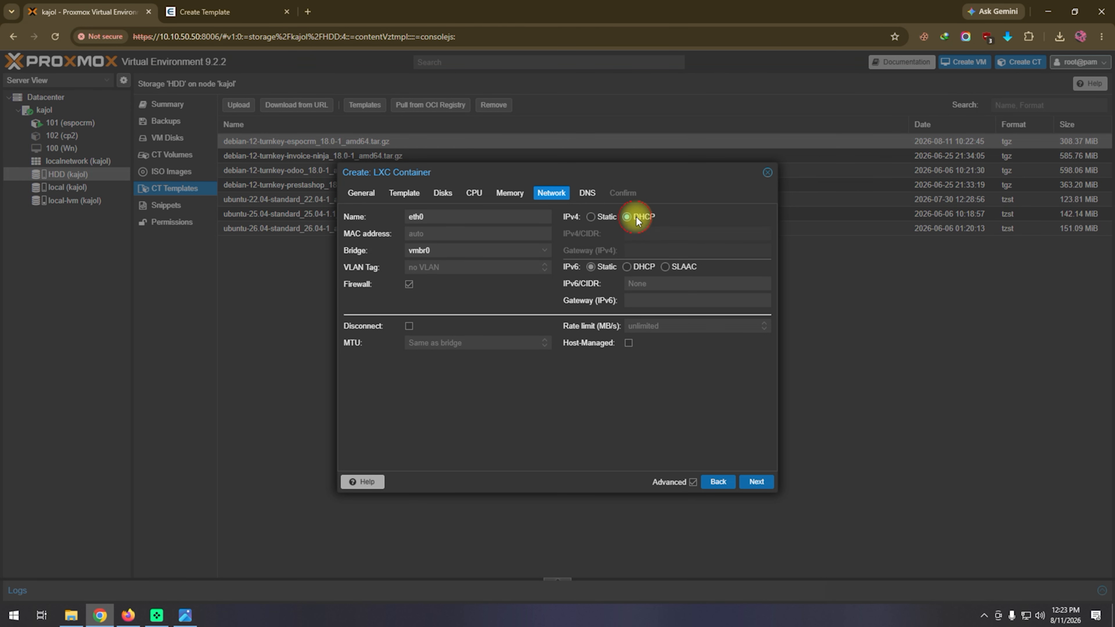
click(592, 217)
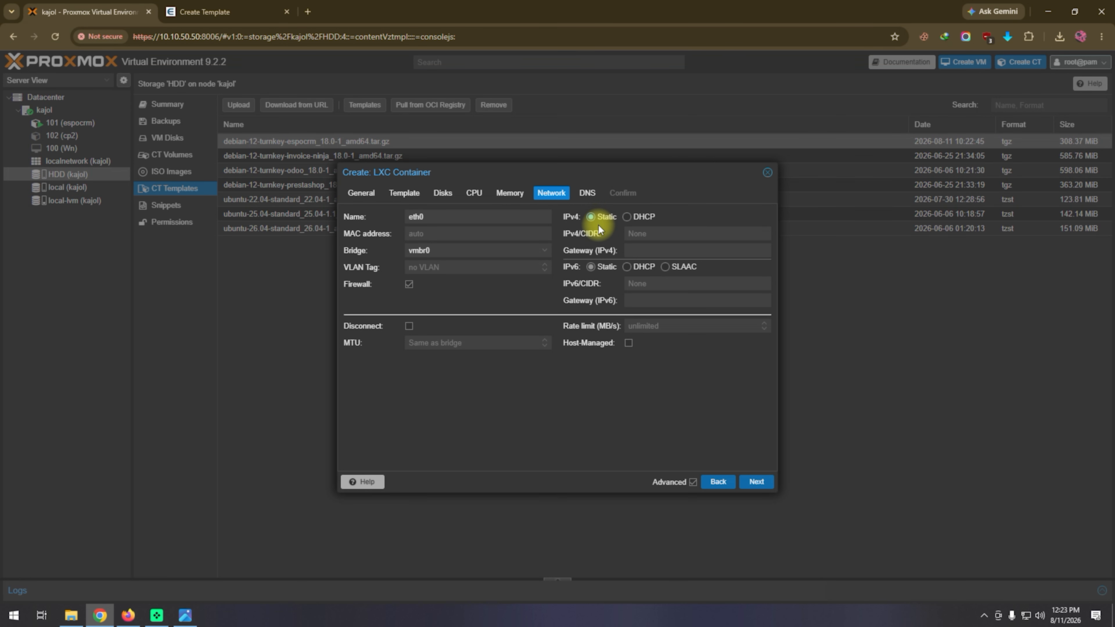
Set the container's static IPv4 address to 10.10.50.162/24.
click(750, 240)
text(10.10.)
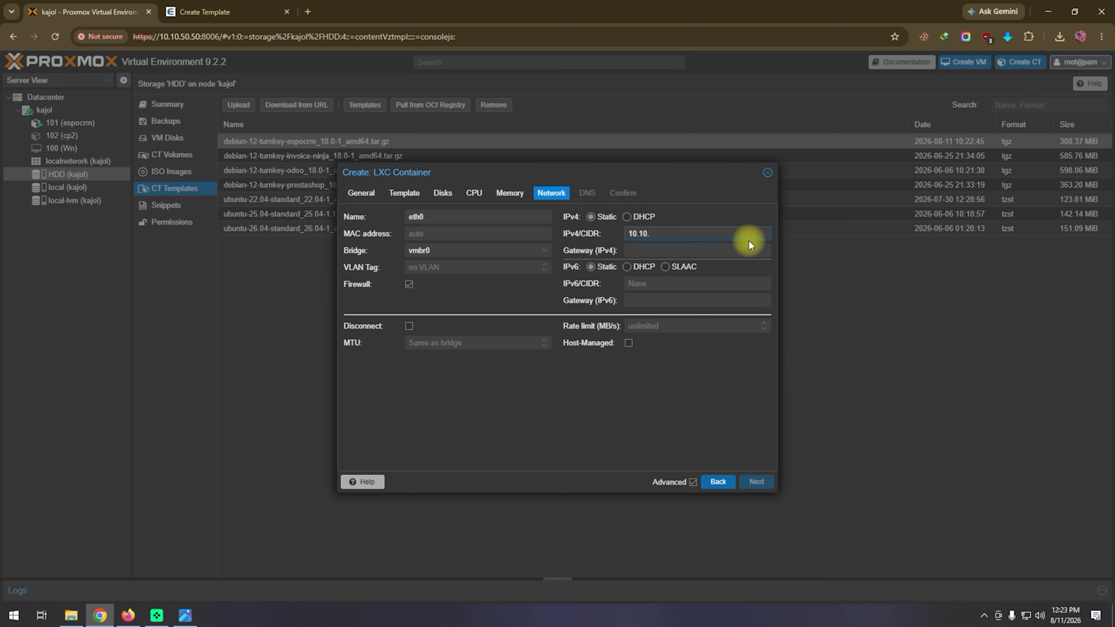
text(50.162/24)
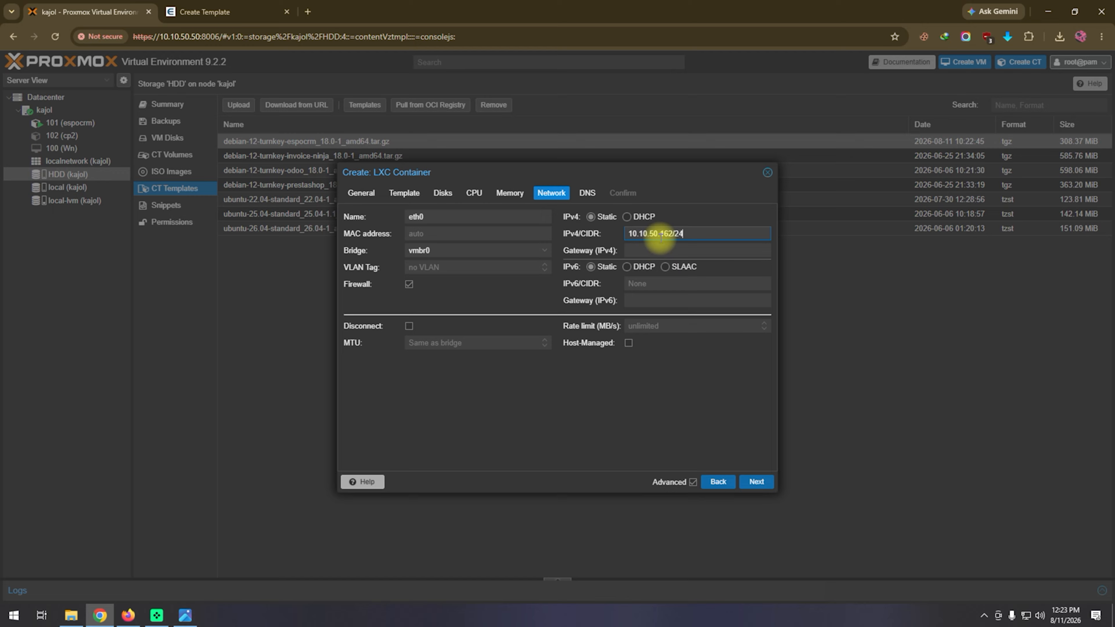
Set the container's IPv4 gateway to 10.10.50.1.
drag(672, 233, 595, 233)
right_click(637, 232)
click(663, 283)
click(648, 249)
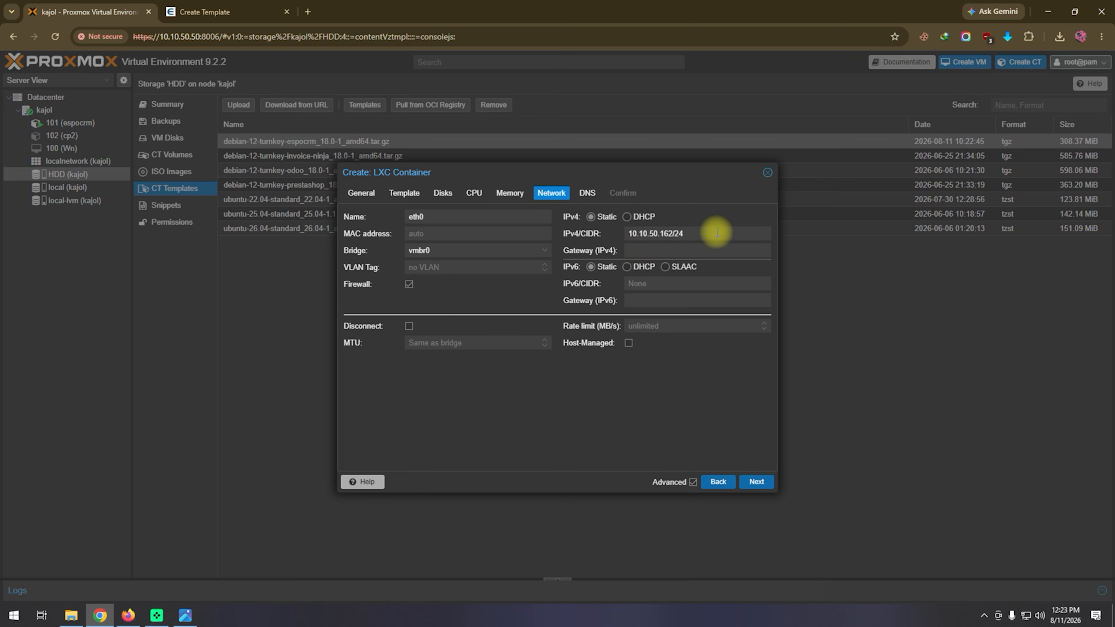
text(10.10.50.1)
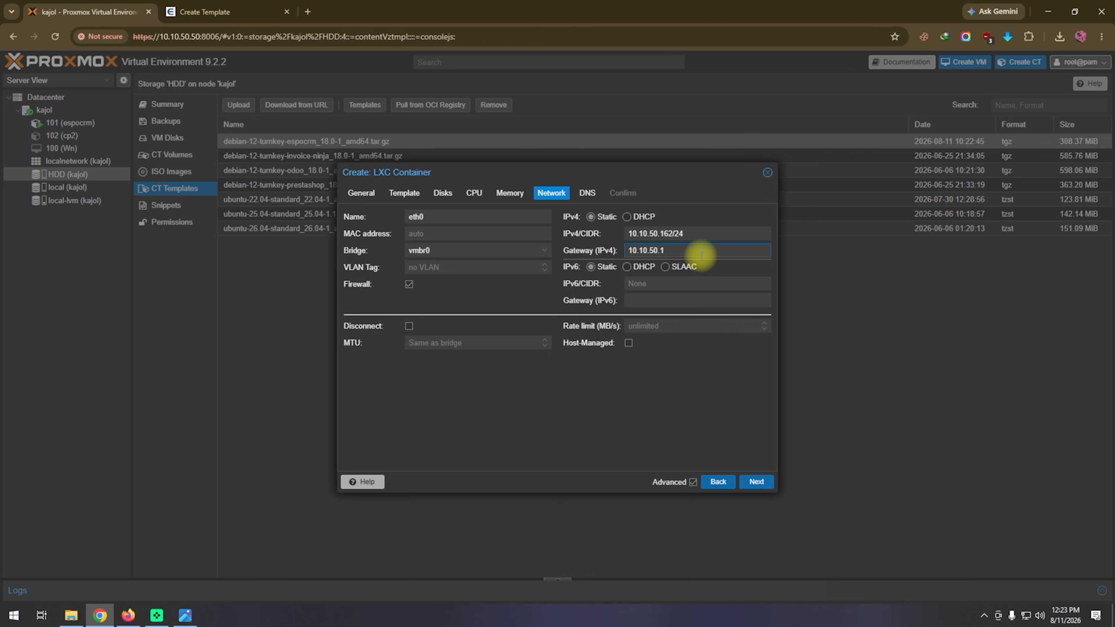
Keep the host DNS settings, enable starting the container after creation, and finish creating container 103.
drag(665, 234, 572, 237)
click(690, 250)
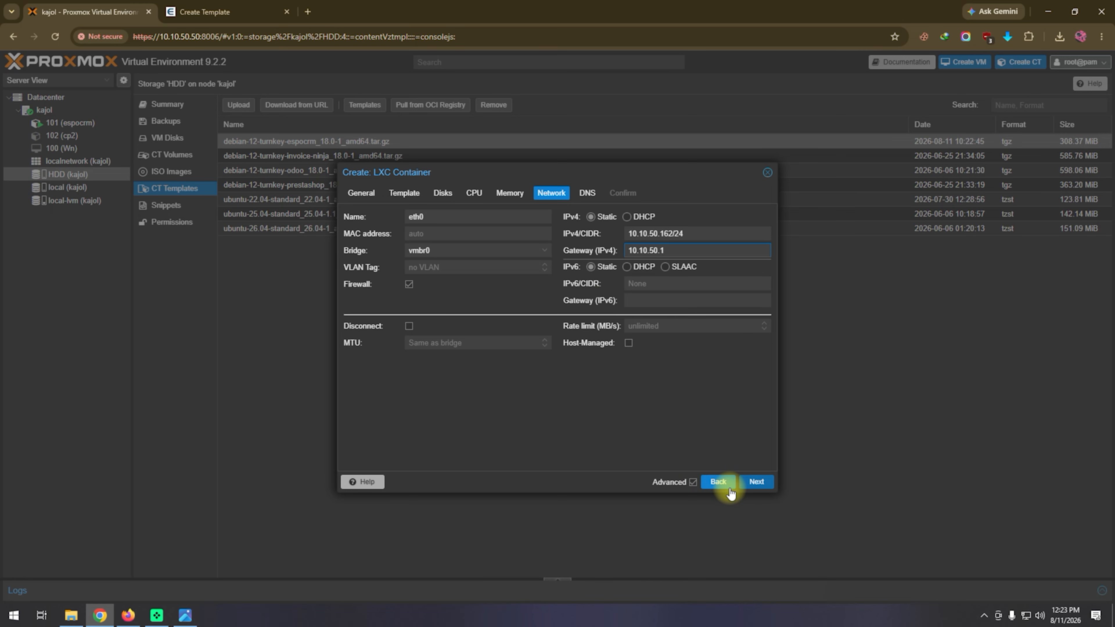
click(753, 483)
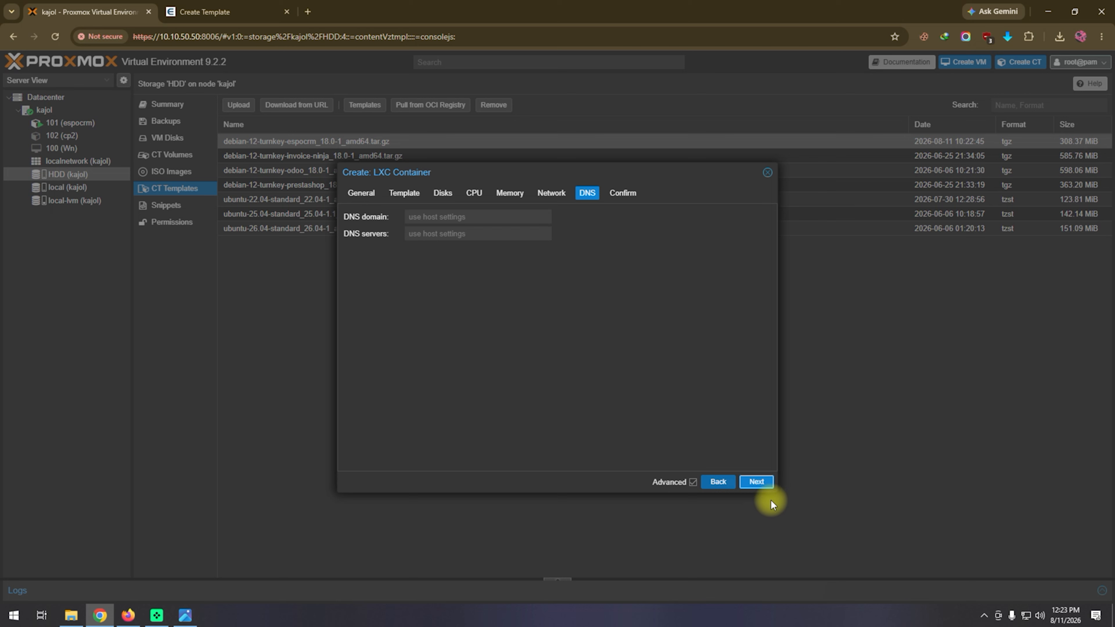
click(759, 485)
click(410, 460)
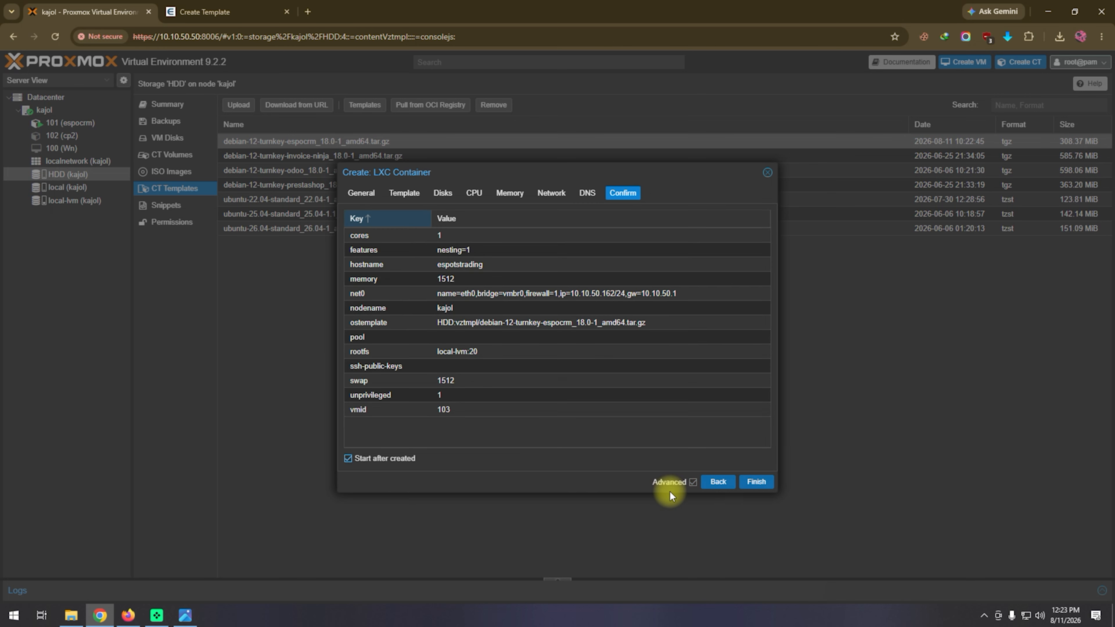
click(764, 484)
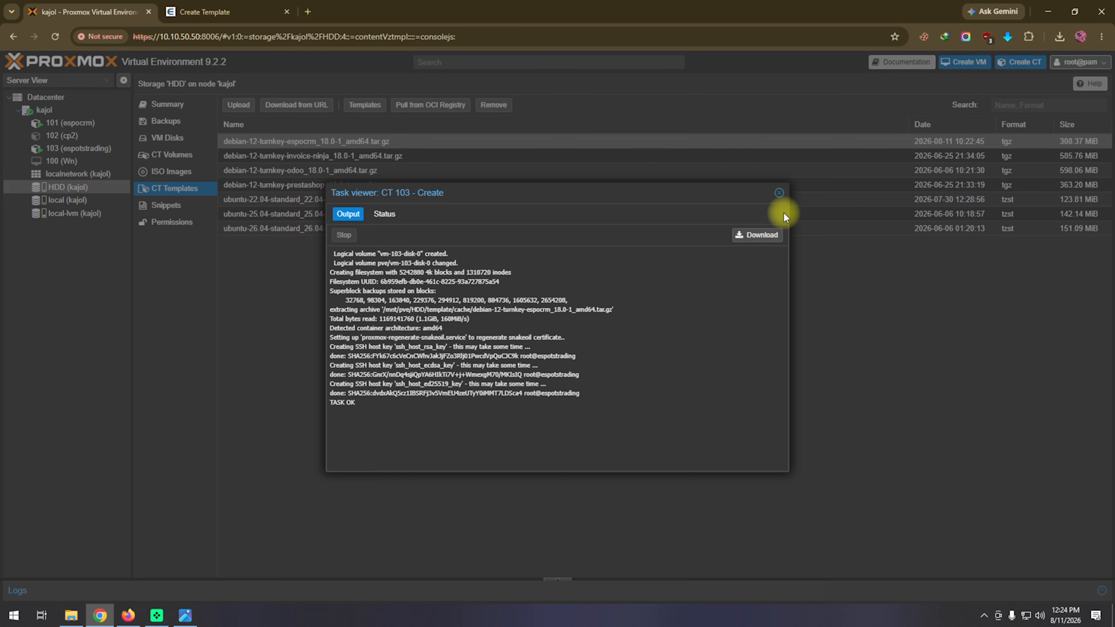
Close the creation task output and log in to the console of container 103 as root with the account password.
click(778, 195)
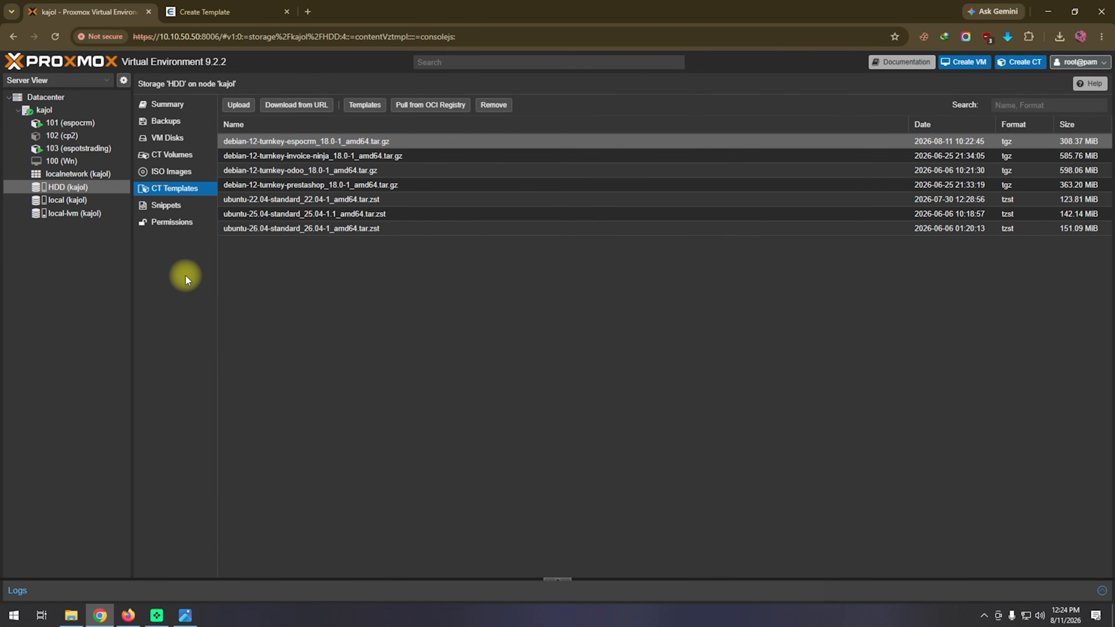
click(68, 148)
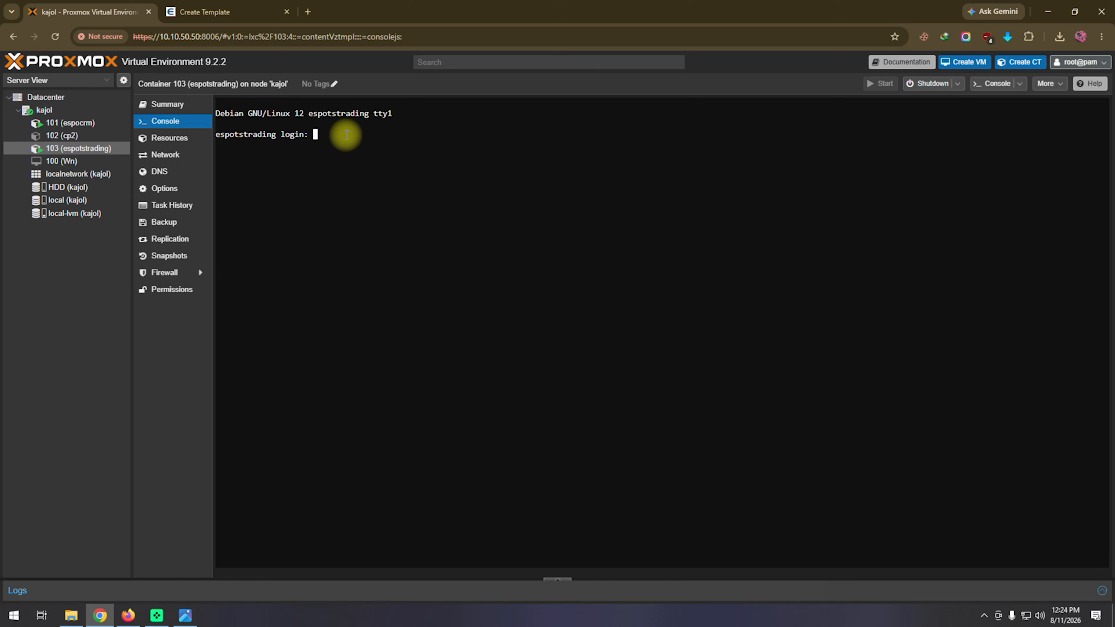
text(root)
key(Return)
key(Return)
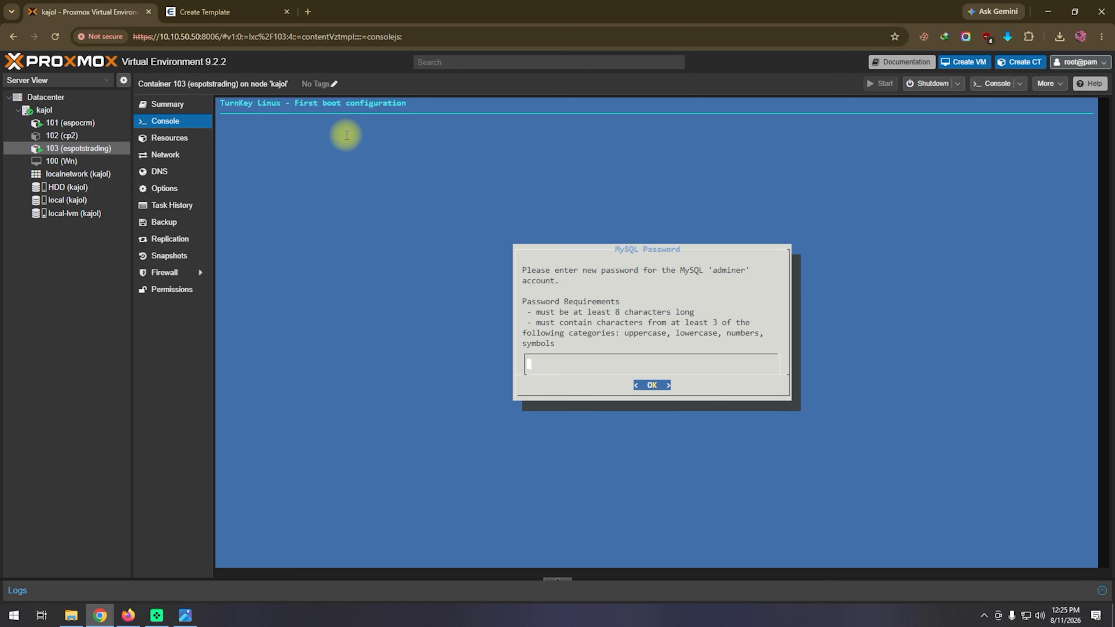
Set and confirm a new password for the MySQL adminer account in the first boot configuration.
text(******)
key(Return)
text(********)
key(Return)
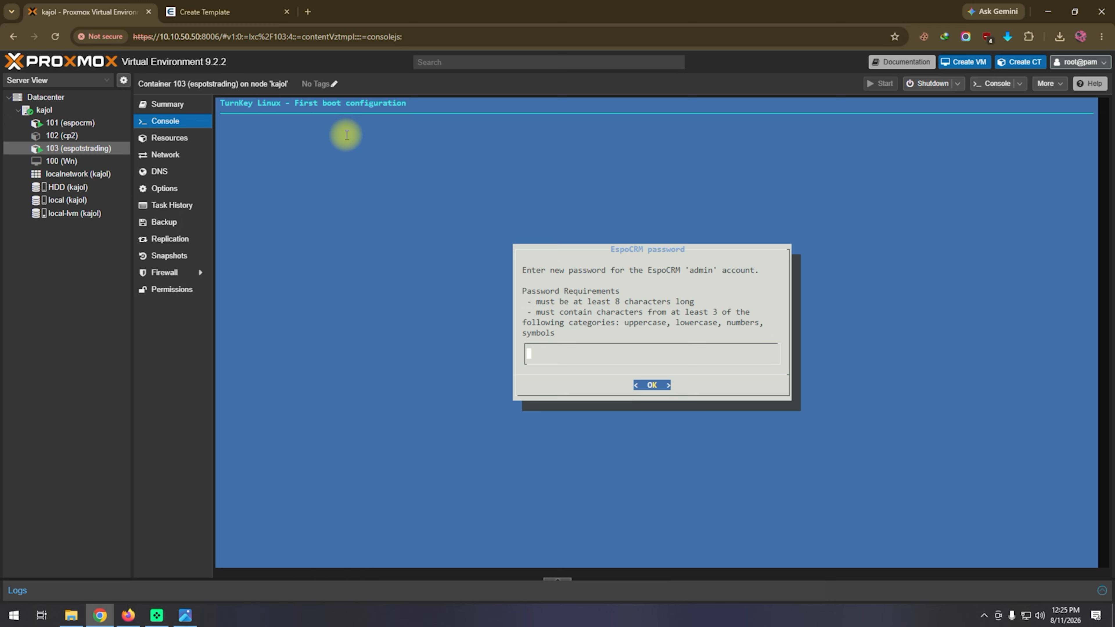
Try to set and confirm a password for the EspoCRM admin account.
text(********)
key(Return)
text(*****)
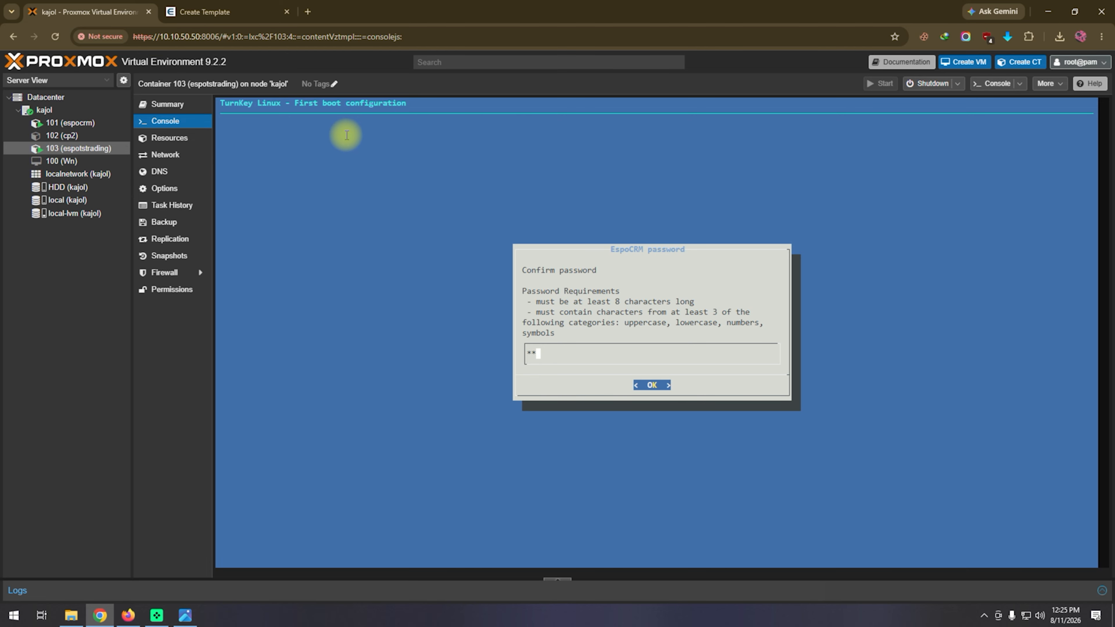
text(***)
key(Return)
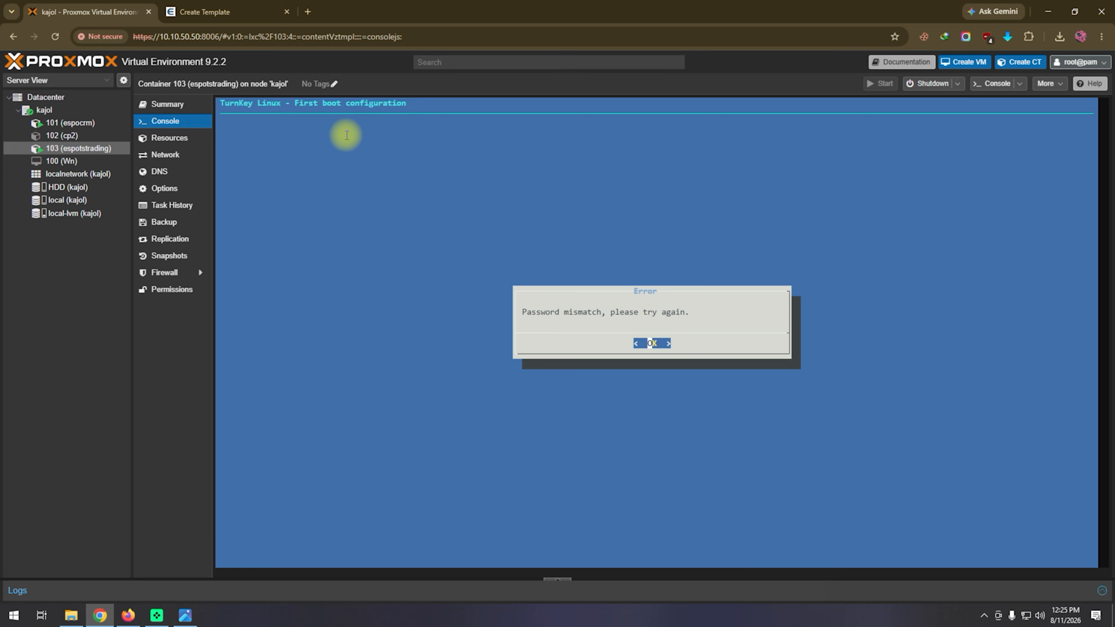
key(Return)
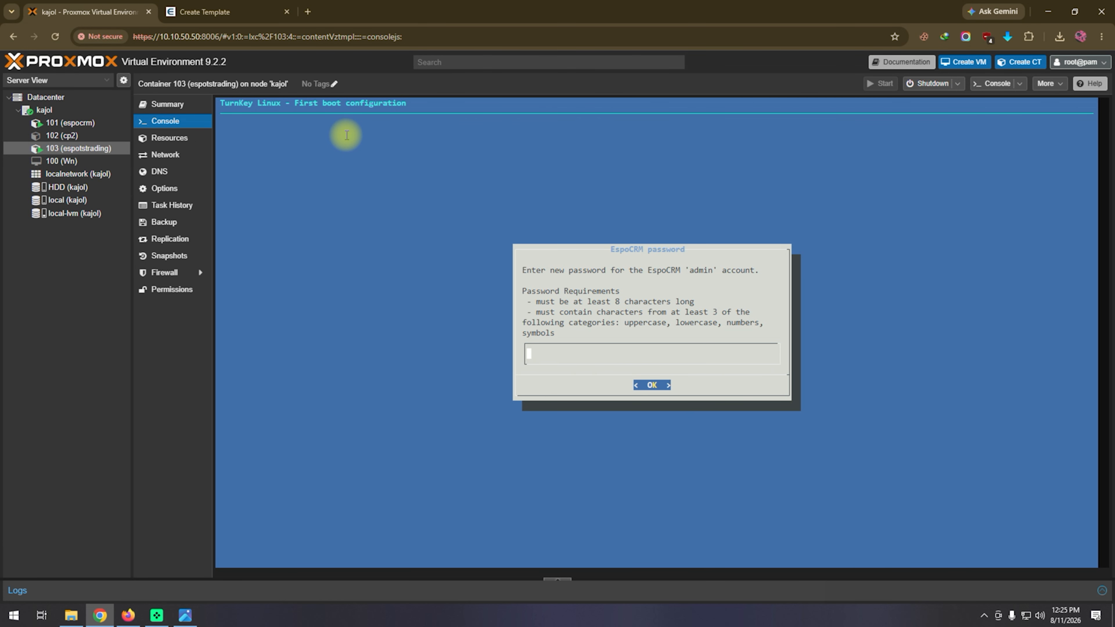
Enter a new password for the EspoCRM admin account and repeat the same password to confirm it.
text(********)
key(Return)
text(******)
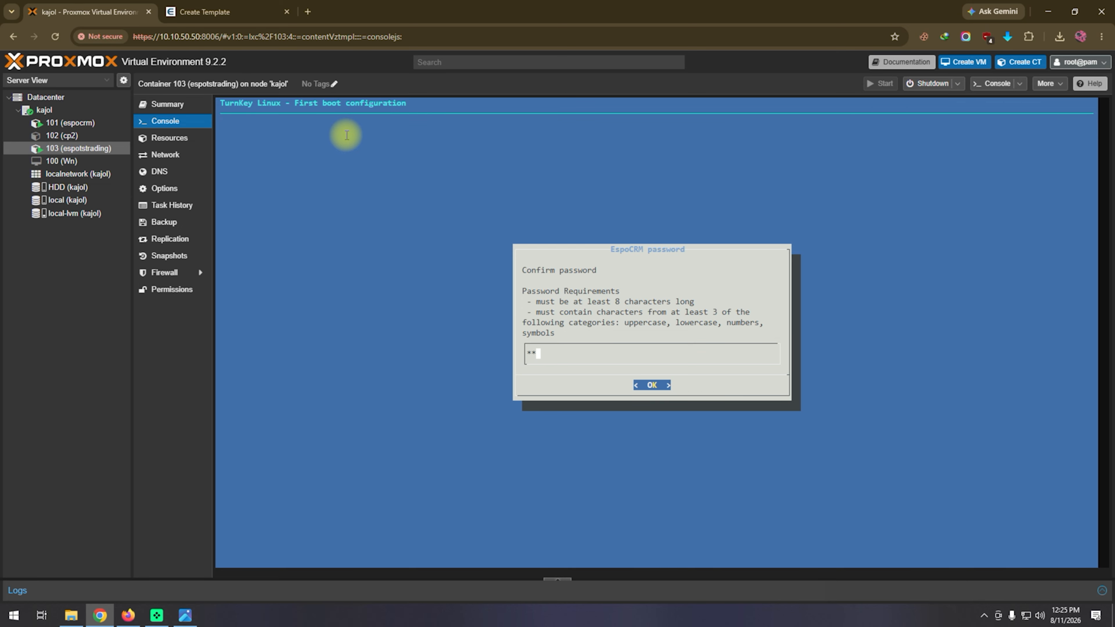
text(**)
key(Return)
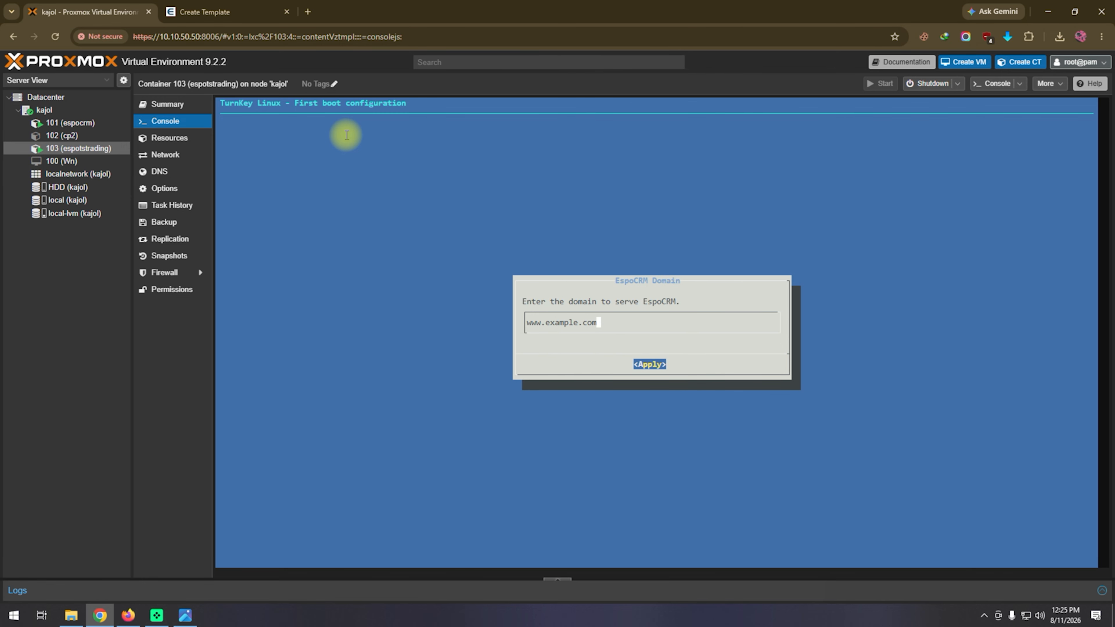
key(Return)
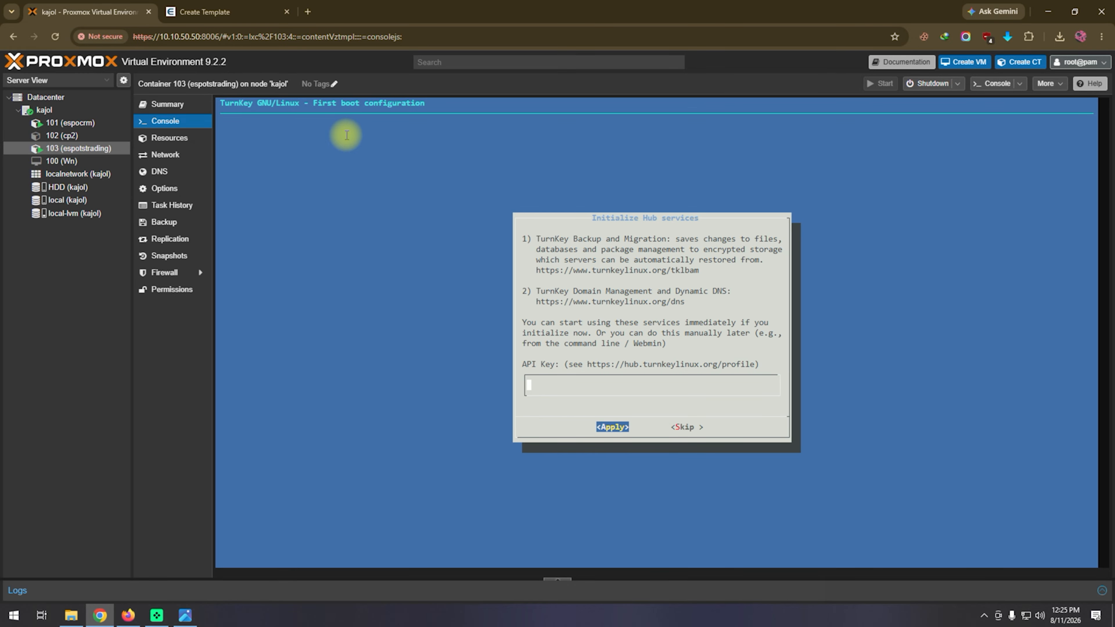
key(Tab)
key(Tab)
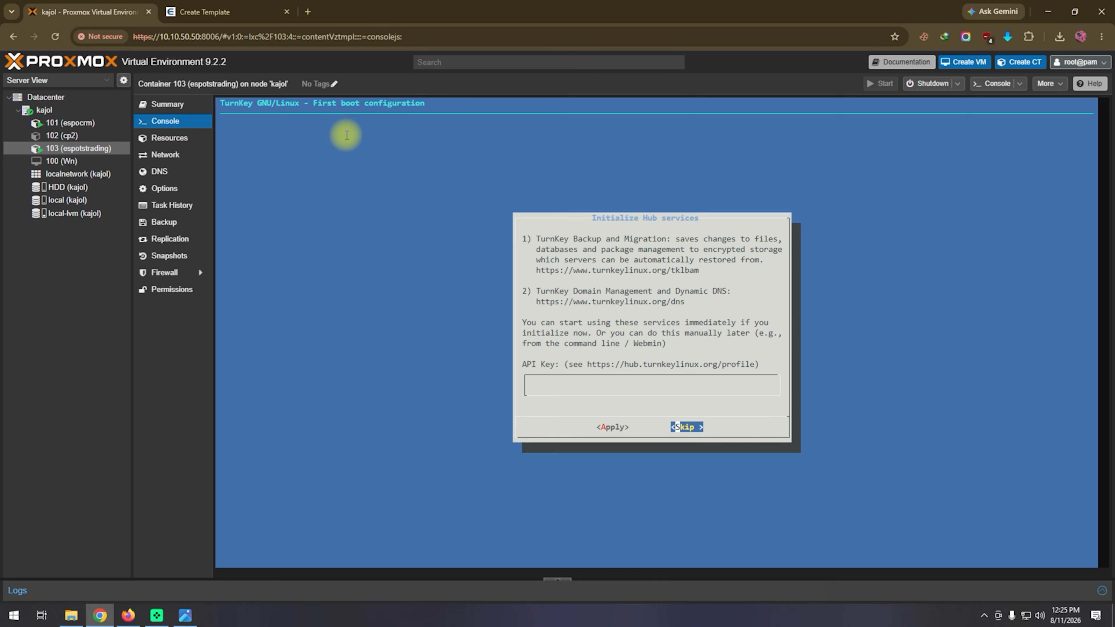
key(Return)
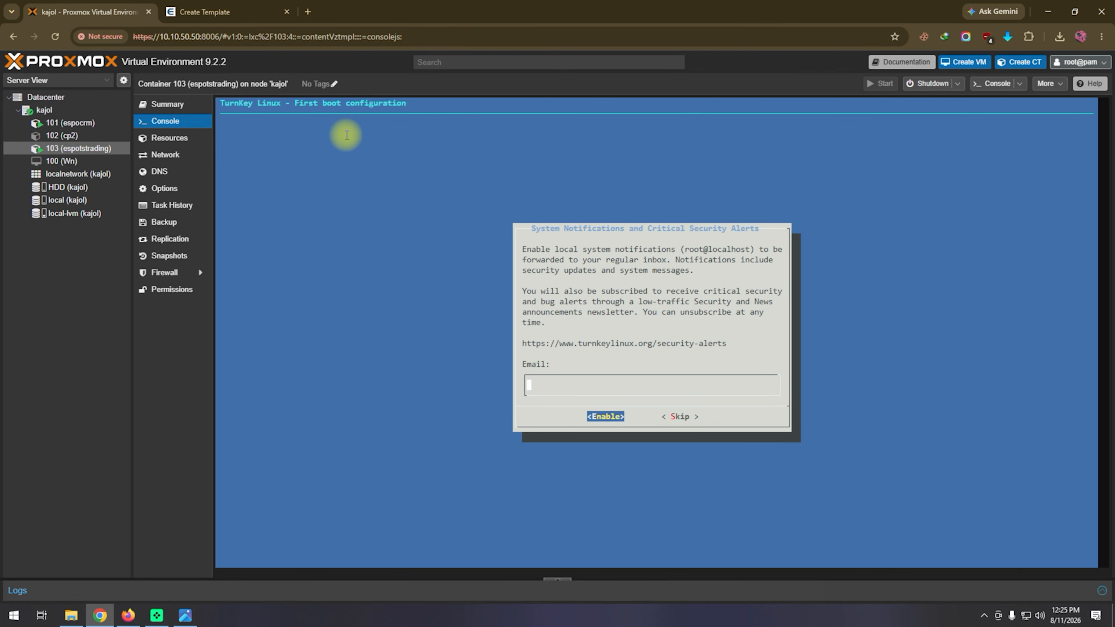
Skip the system notifications and security alerts setup, and reboot the container for the kernel security update.
key(Tab)
key(Tab)
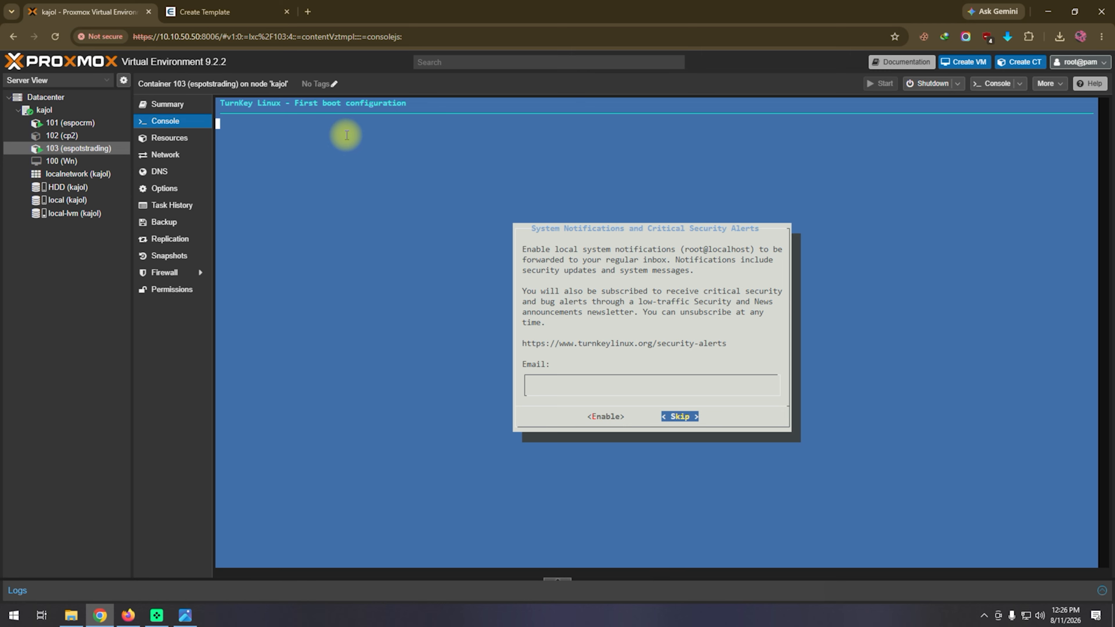
key(Return)
key(Return)
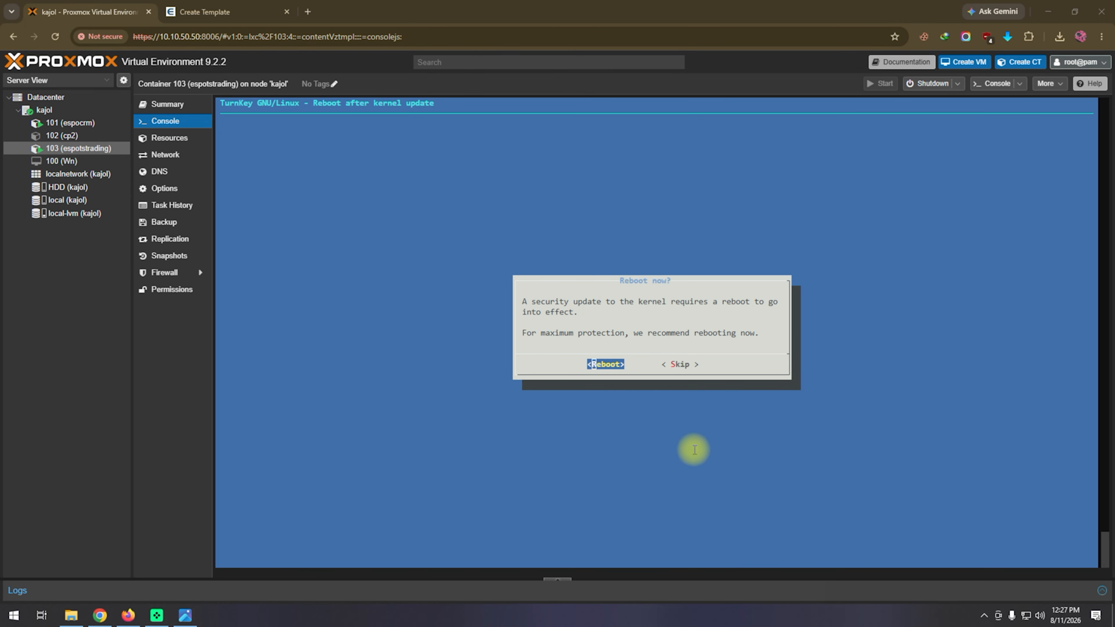
click(641, 361)
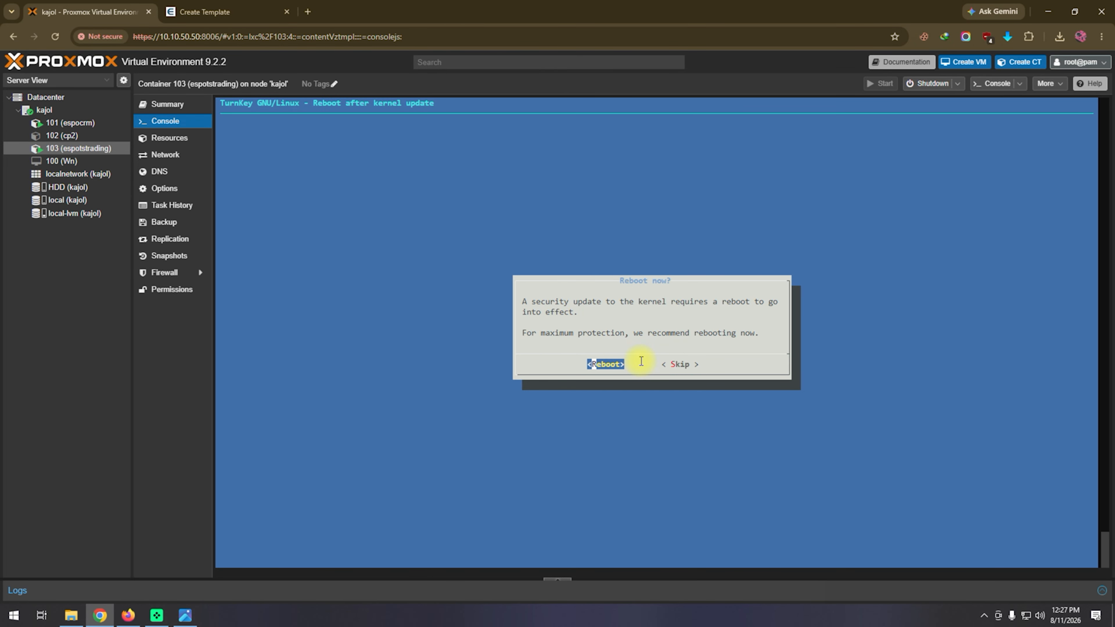
key(Return)
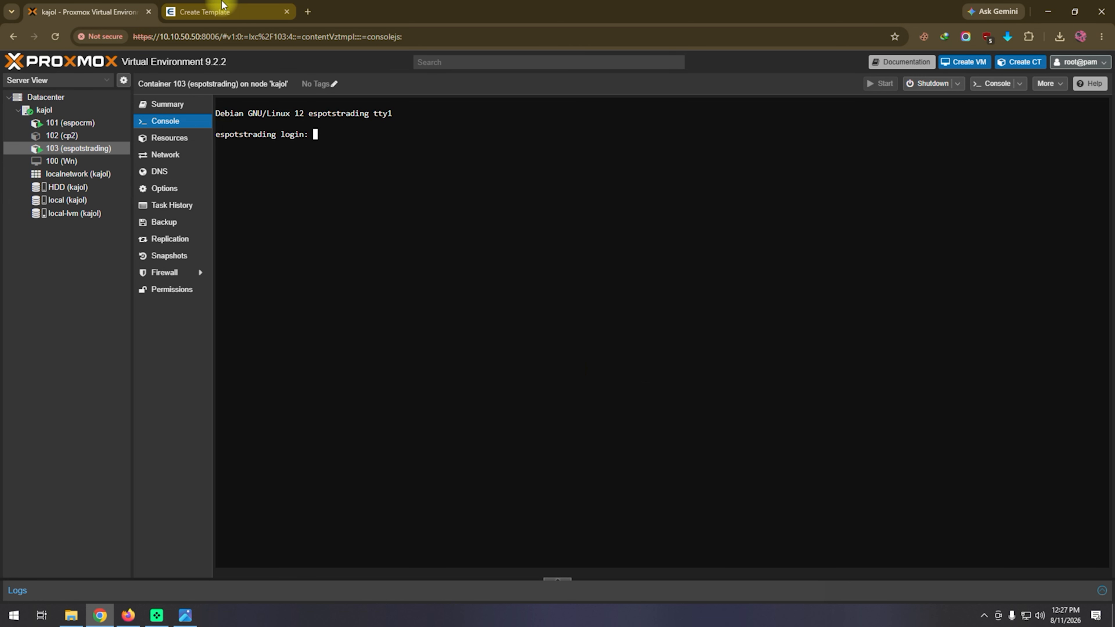
Open the EspoCRM login page at 10.10.50.162 in a new browser tab.
click(308, 11)
click(330, 36)
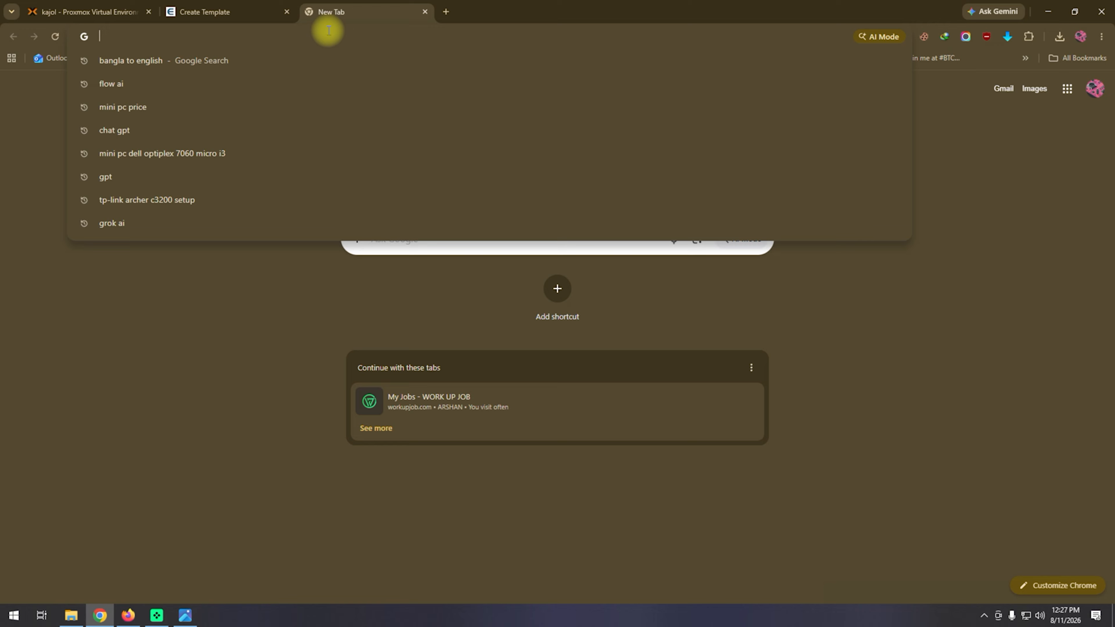
text(10.10.)
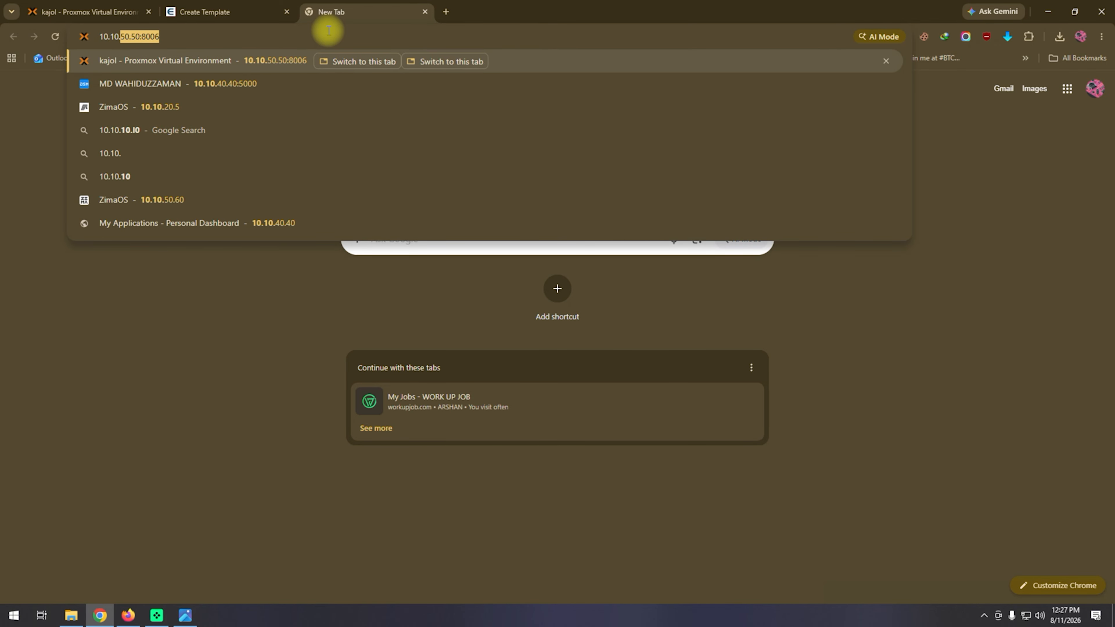
text(50.162)
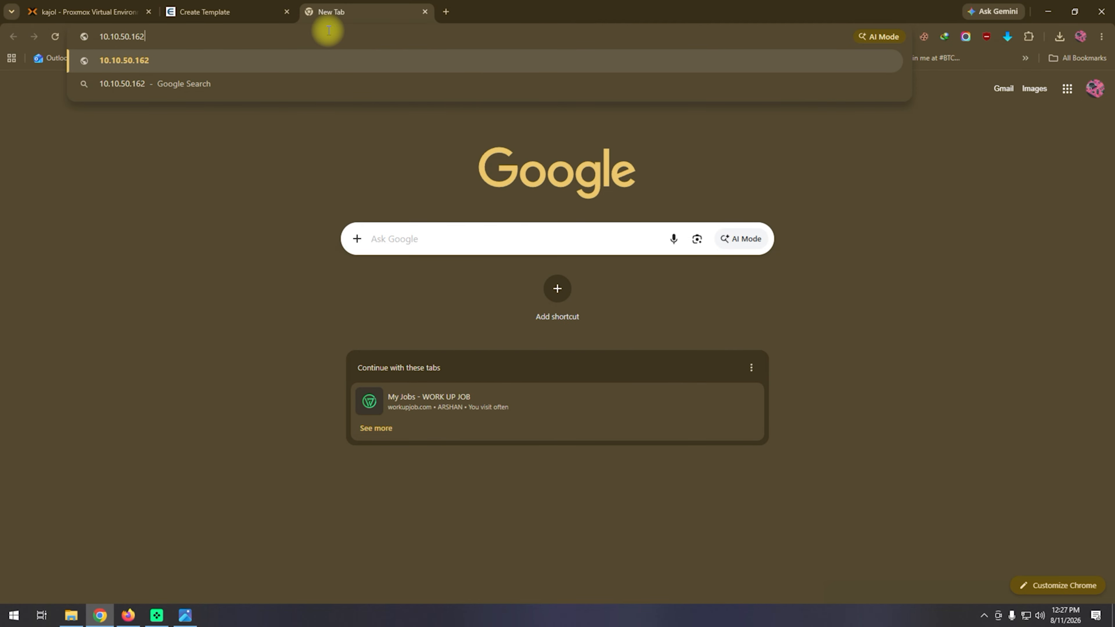
key(Return)
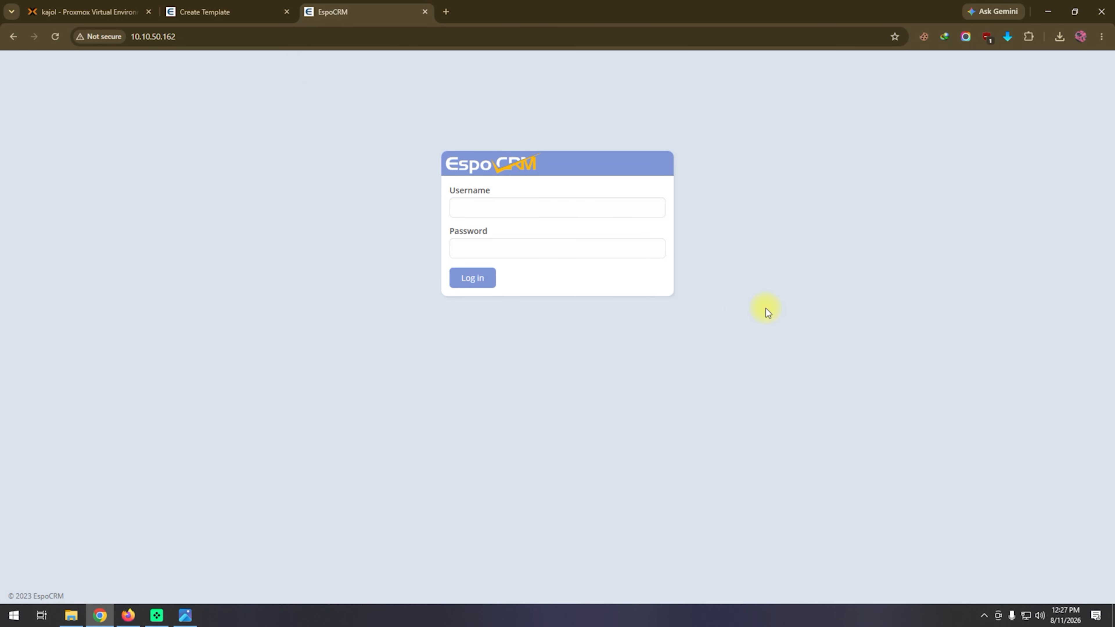
Log in to EspoCRM as admin with the account password and save the login in the browser.
click(516, 208)
text(admin)
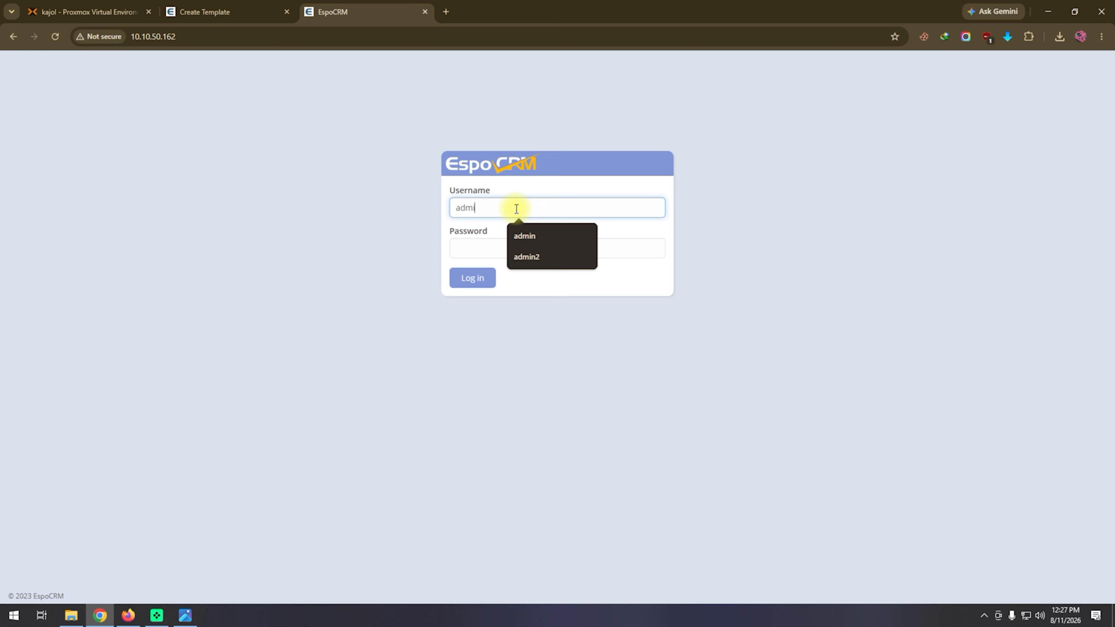
click(476, 247)
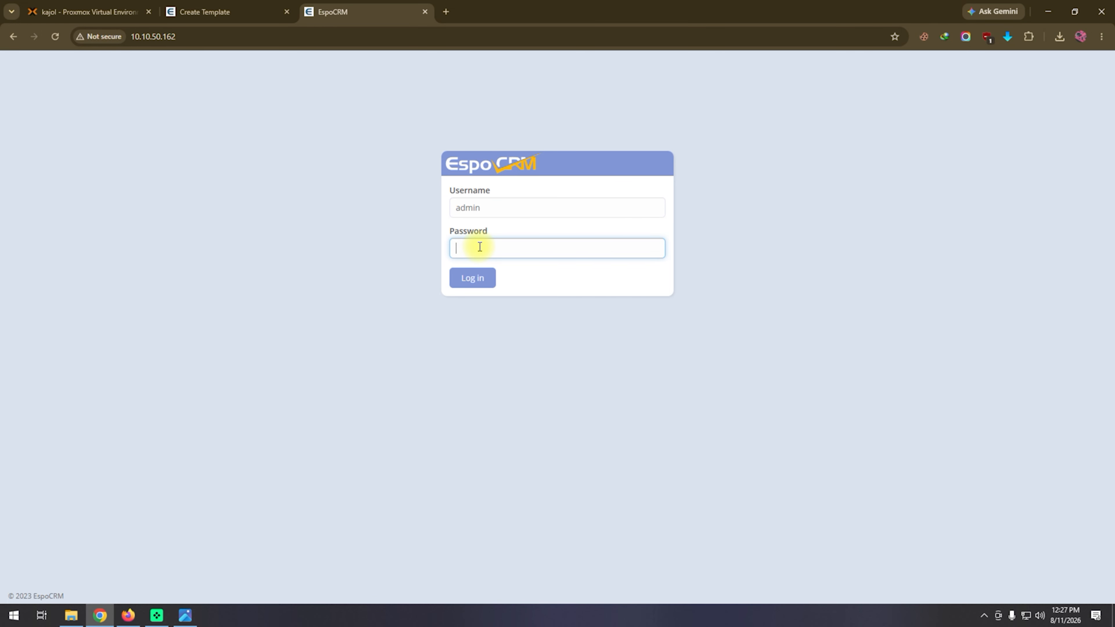
text(admin123)
key(Return)
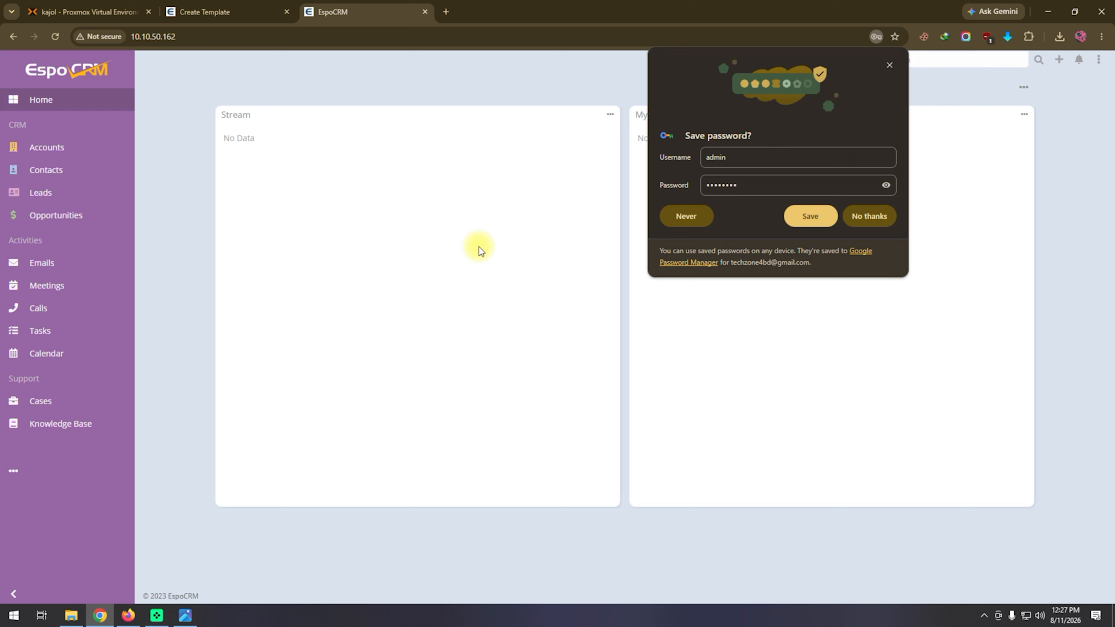
click(810, 216)
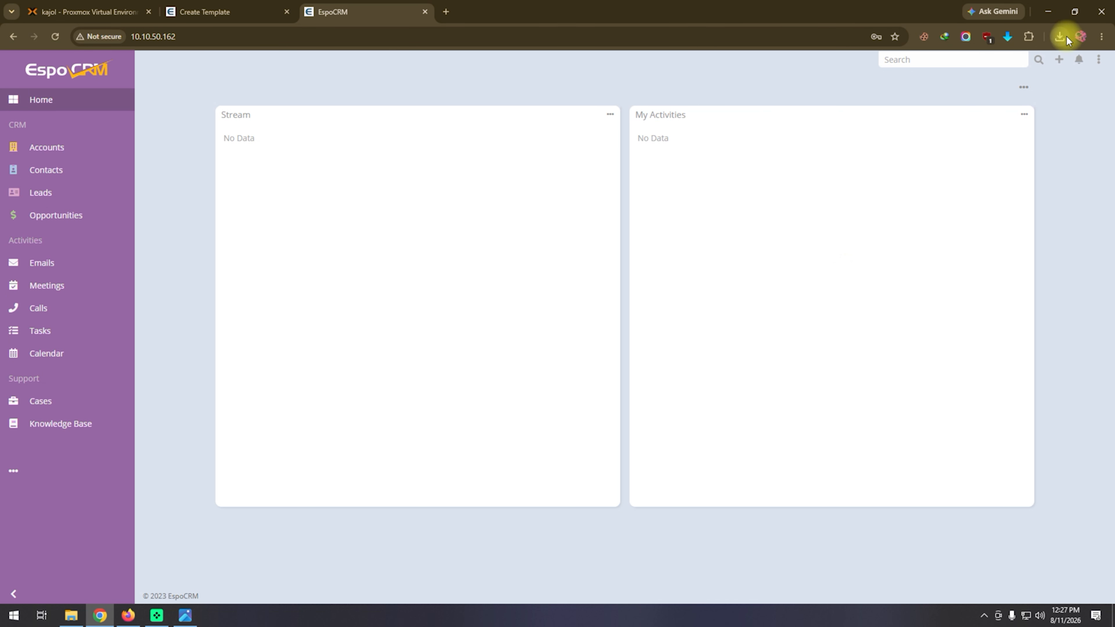
click(1059, 59)
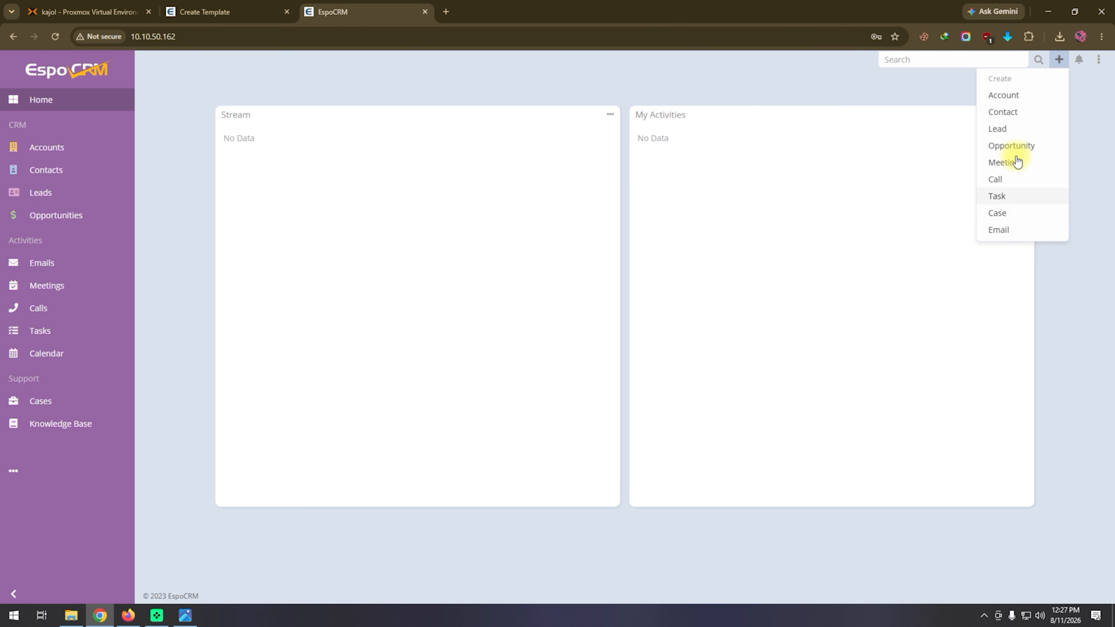
click(1018, 97)
click(1101, 64)
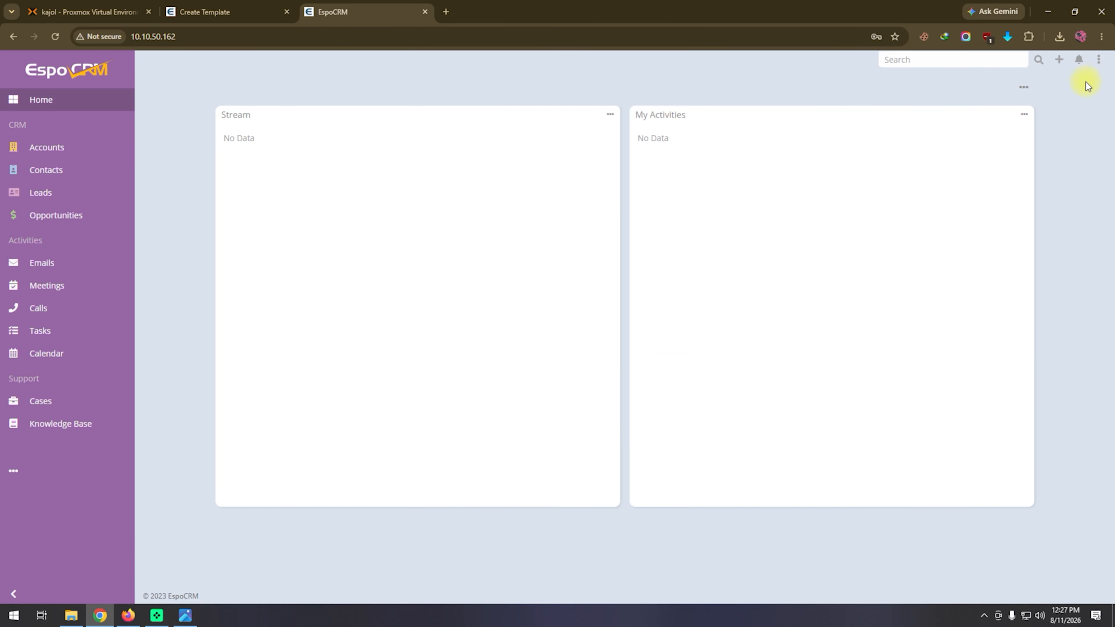
Open EspoCRM's Administration page, look through its sections, and view the system Settings without changing anything.
click(1099, 59)
click(1080, 108)
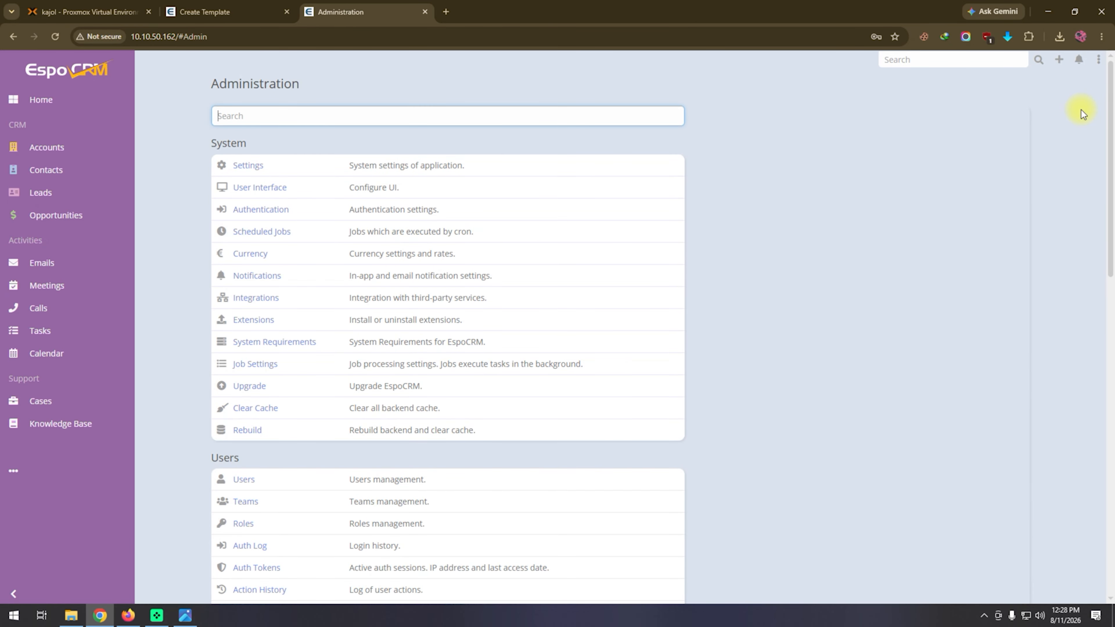
scroll(284, 176, down, 12)
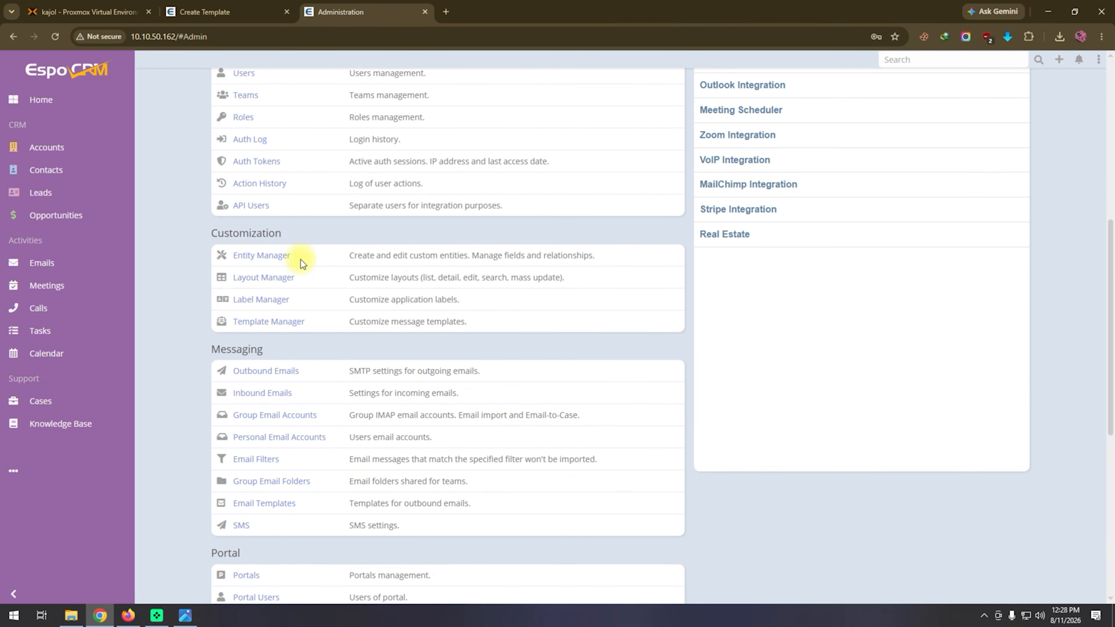
scroll(309, 270, down, 1)
scroll(310, 272, up, 13)
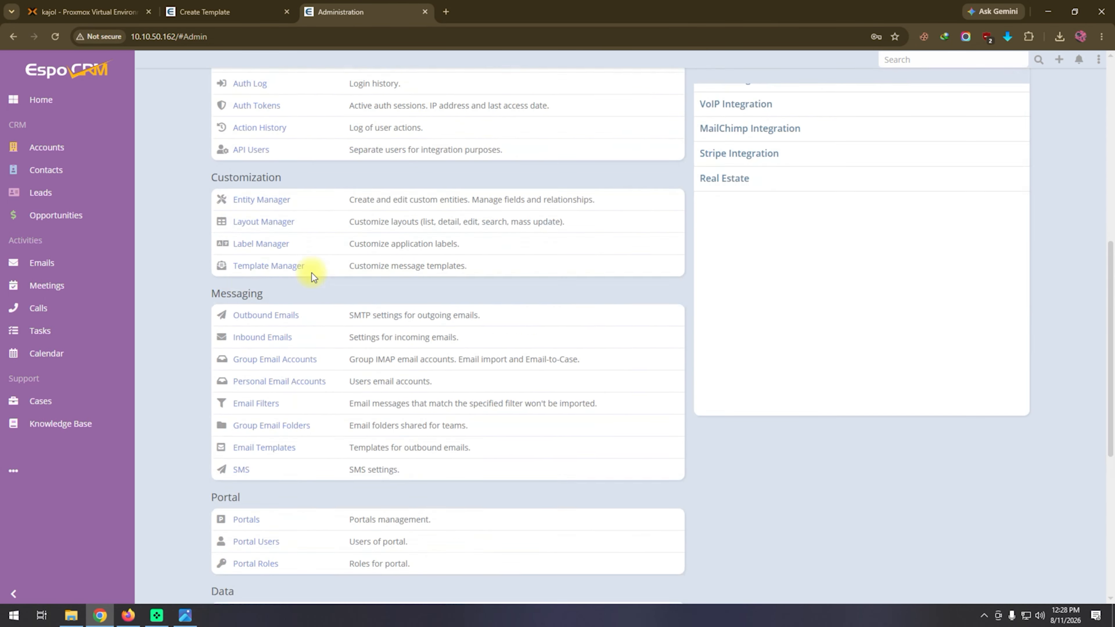
click(252, 166)
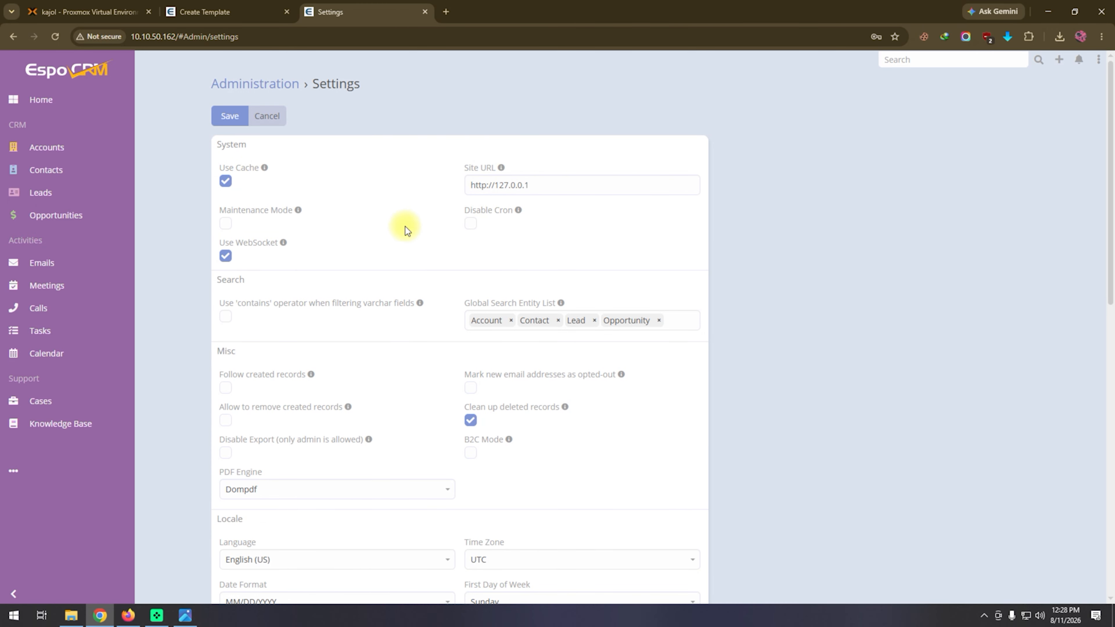
click(270, 123)
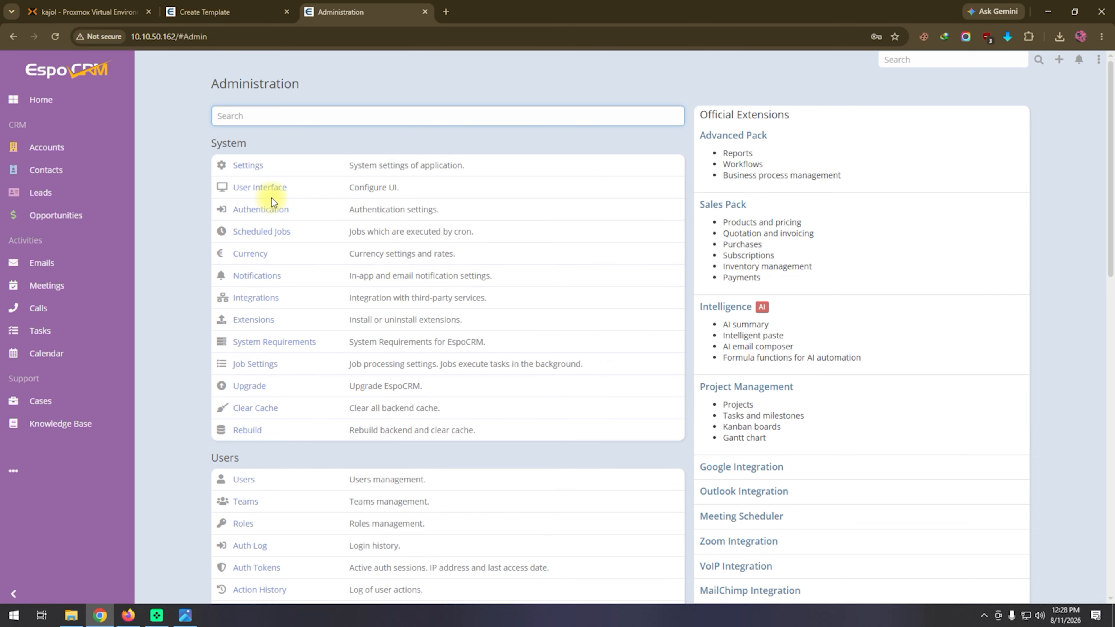
Open the User Interface settings from the Administration page, set the theme to Espo, and save the change.
click(276, 193)
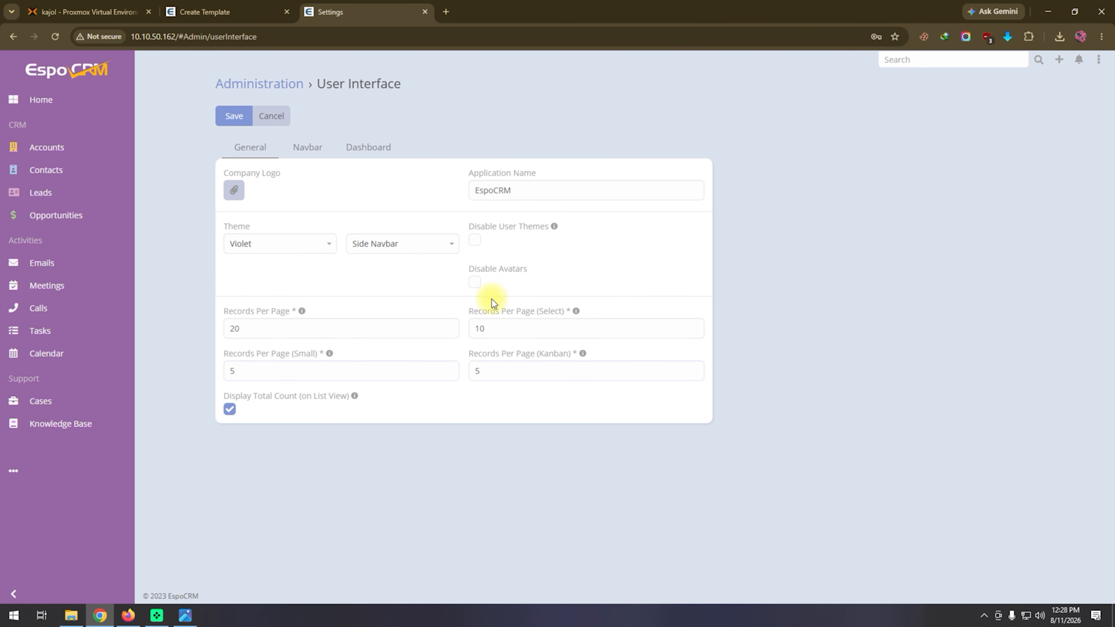
click(290, 244)
click(281, 280)
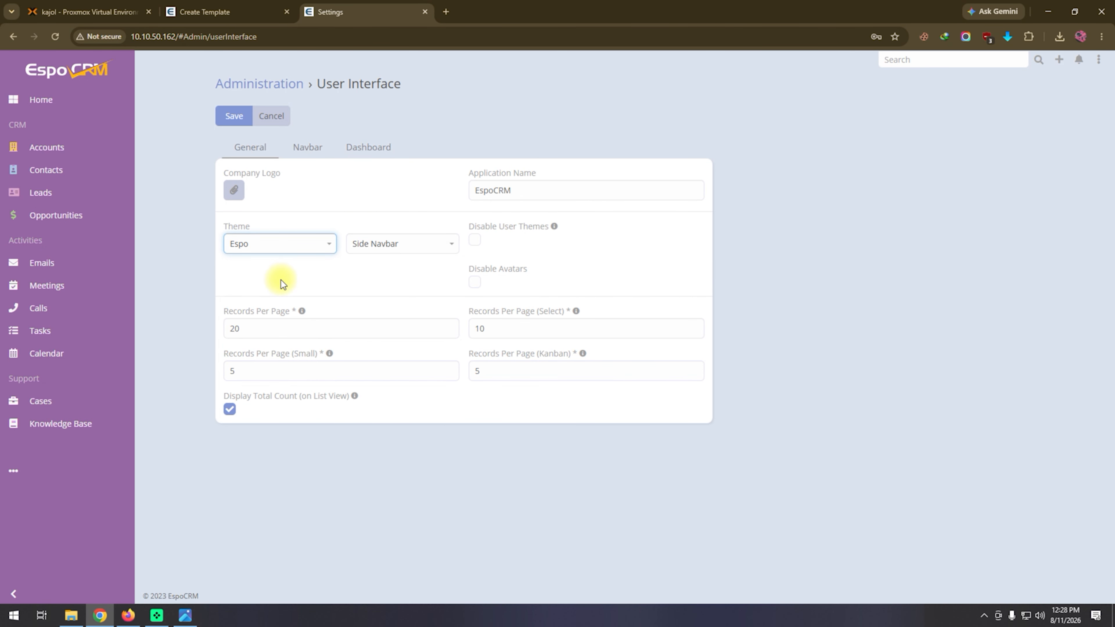
click(237, 118)
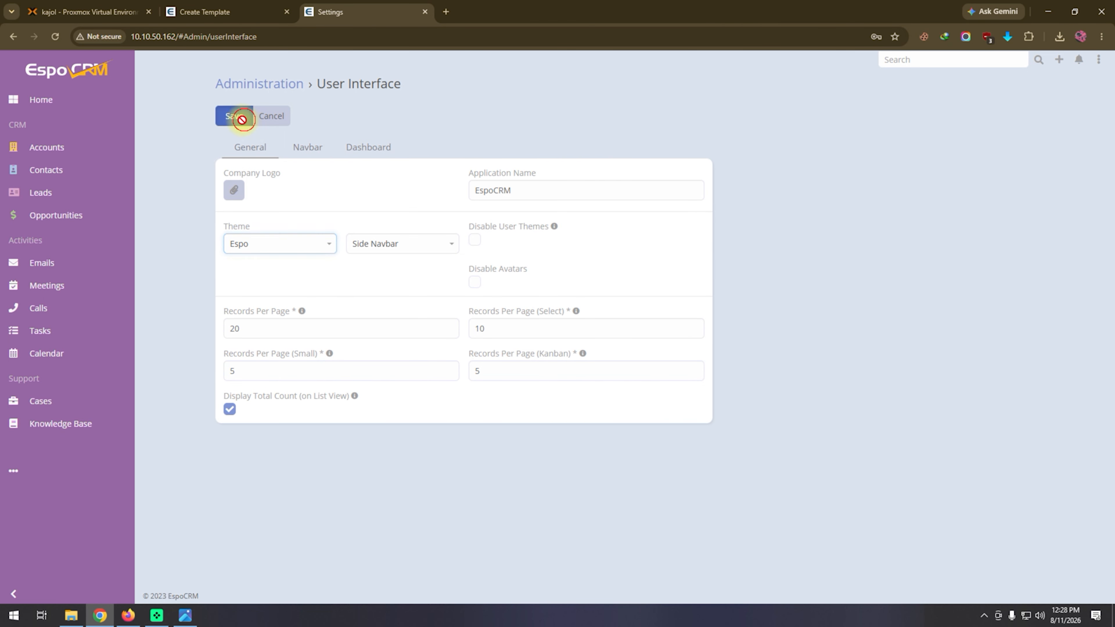
Change the interface theme to Sakura and save the User Interface settings.
click(279, 243)
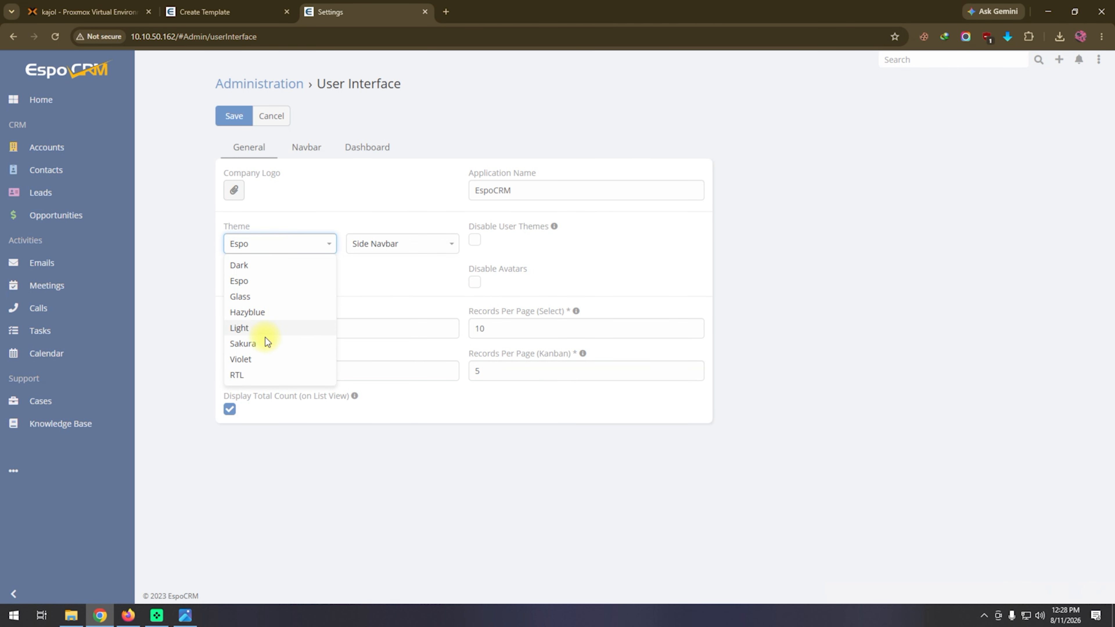
click(264, 341)
click(236, 118)
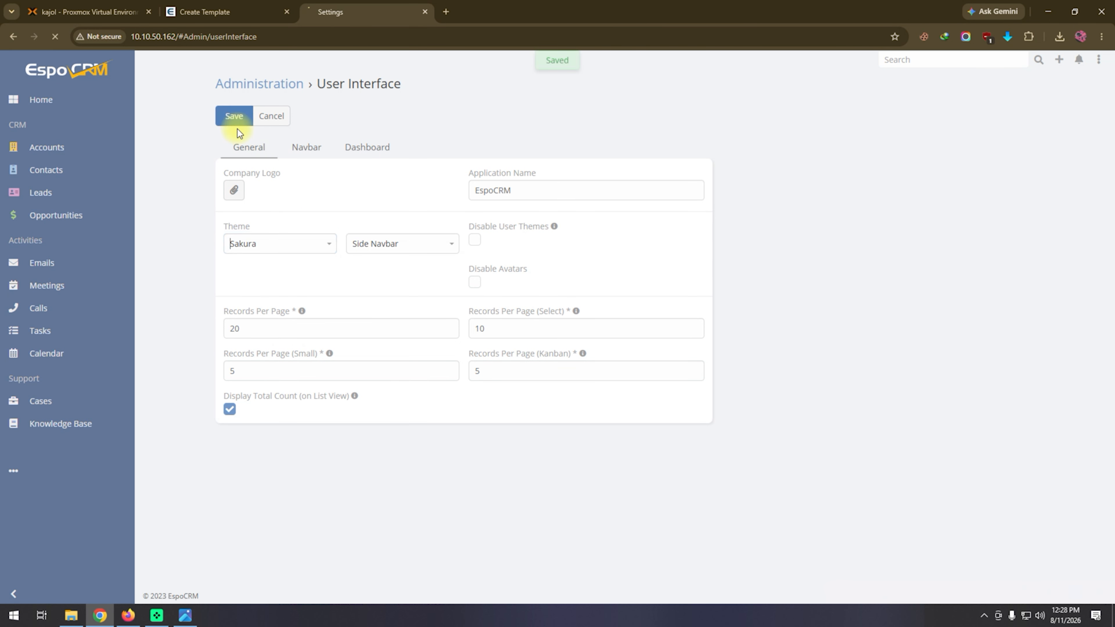
Review the Navbar and Dashboard settings of the user interface, and return without saving to look over the Administration page.
click(306, 146)
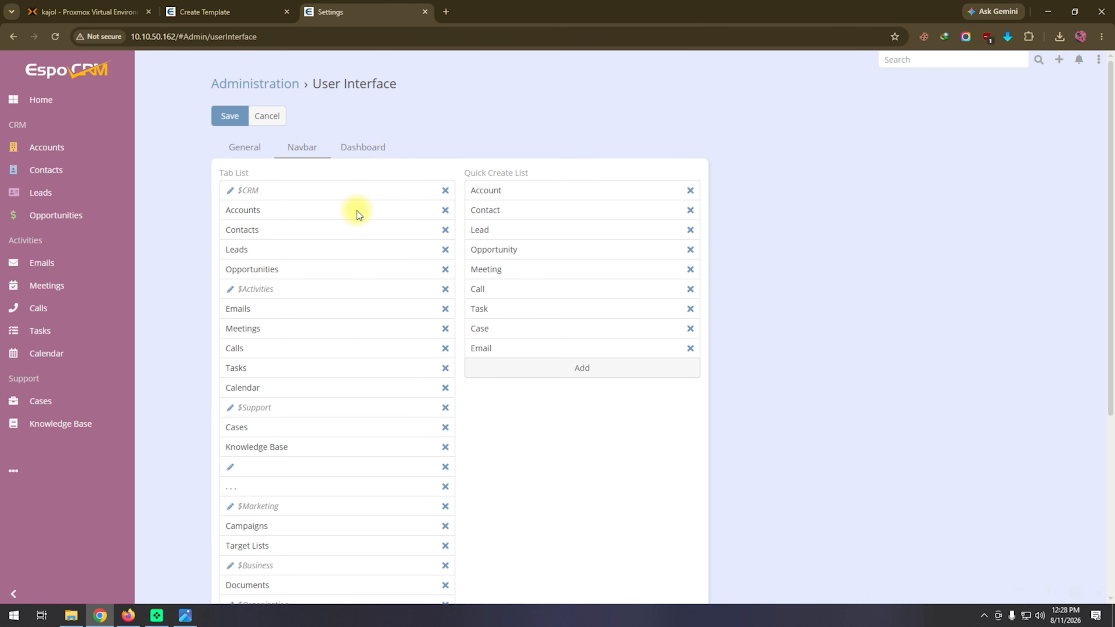
scroll(348, 328, down, 5)
scroll(344, 258, up, 5)
click(359, 149)
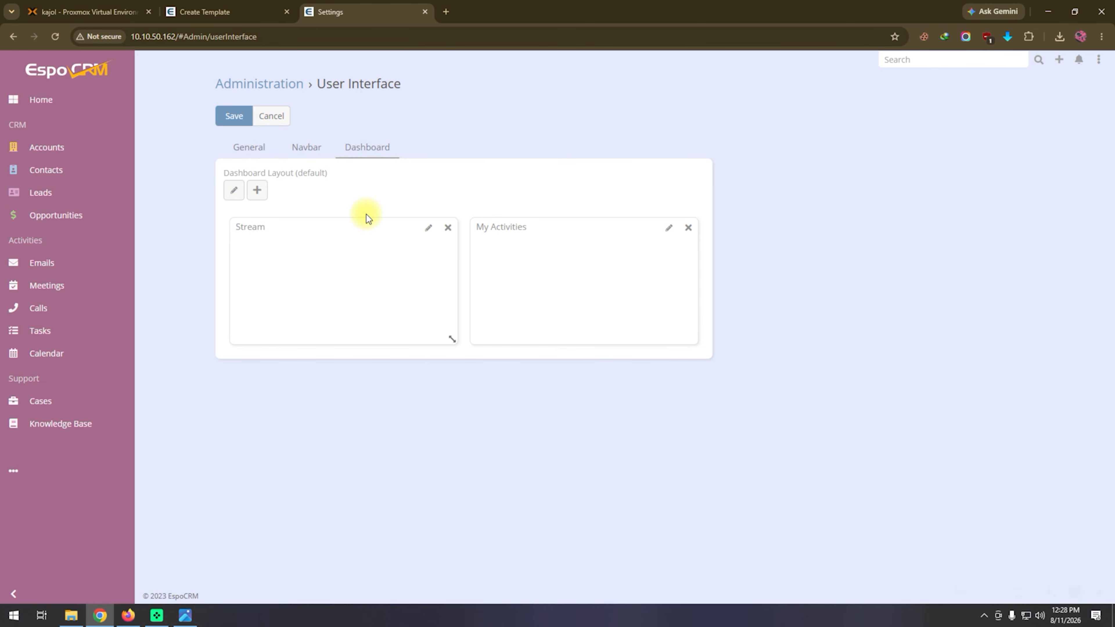
click(269, 118)
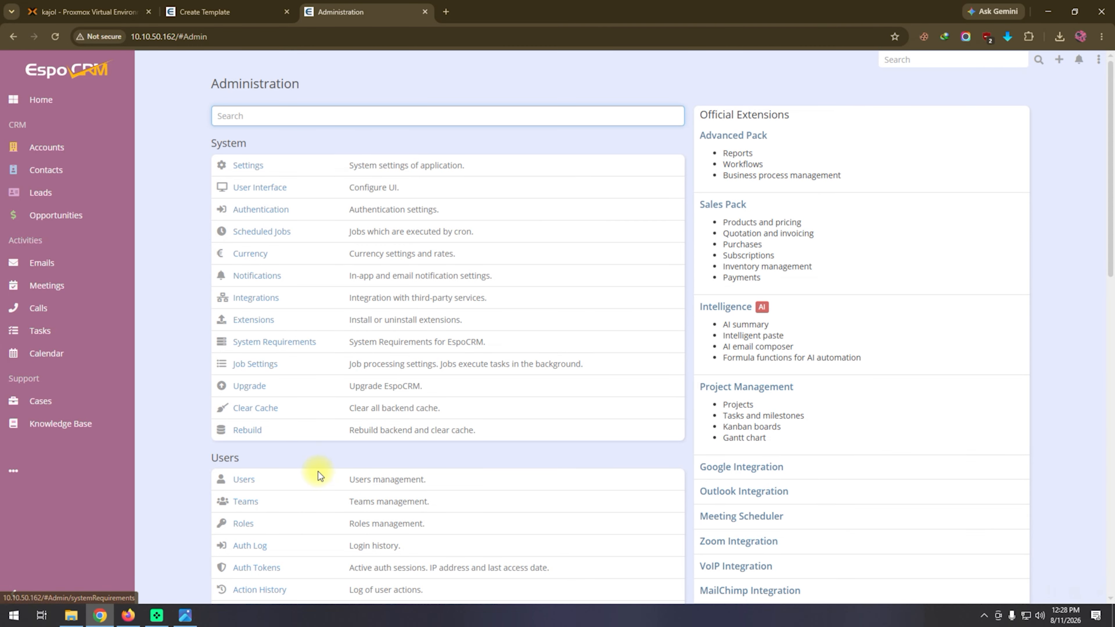
scroll(381, 470, down, 2)
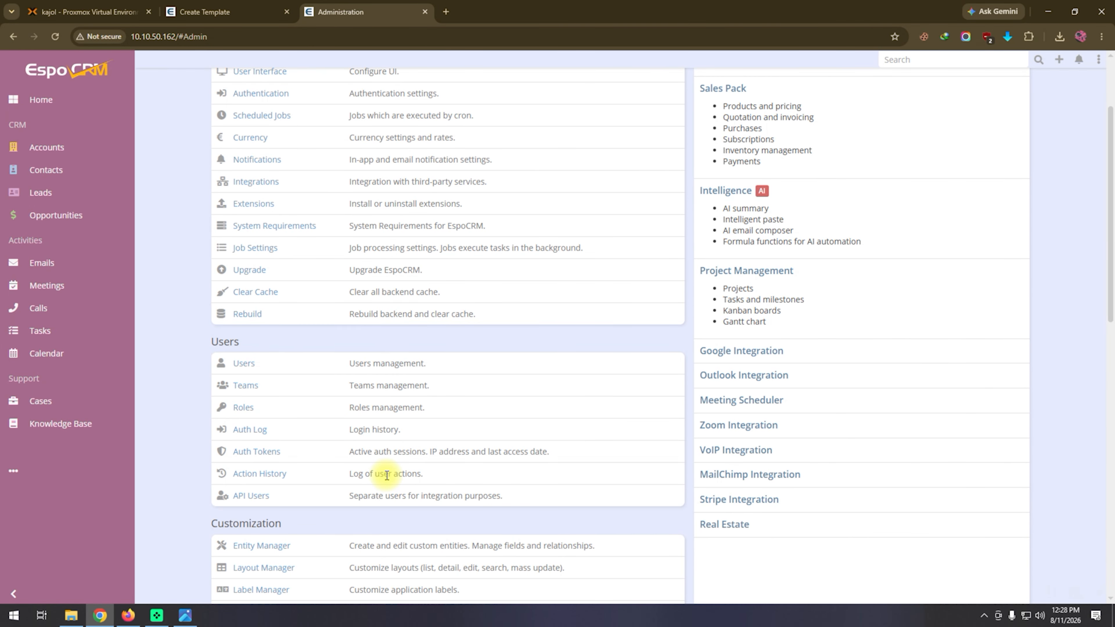
scroll(387, 480, up, 2)
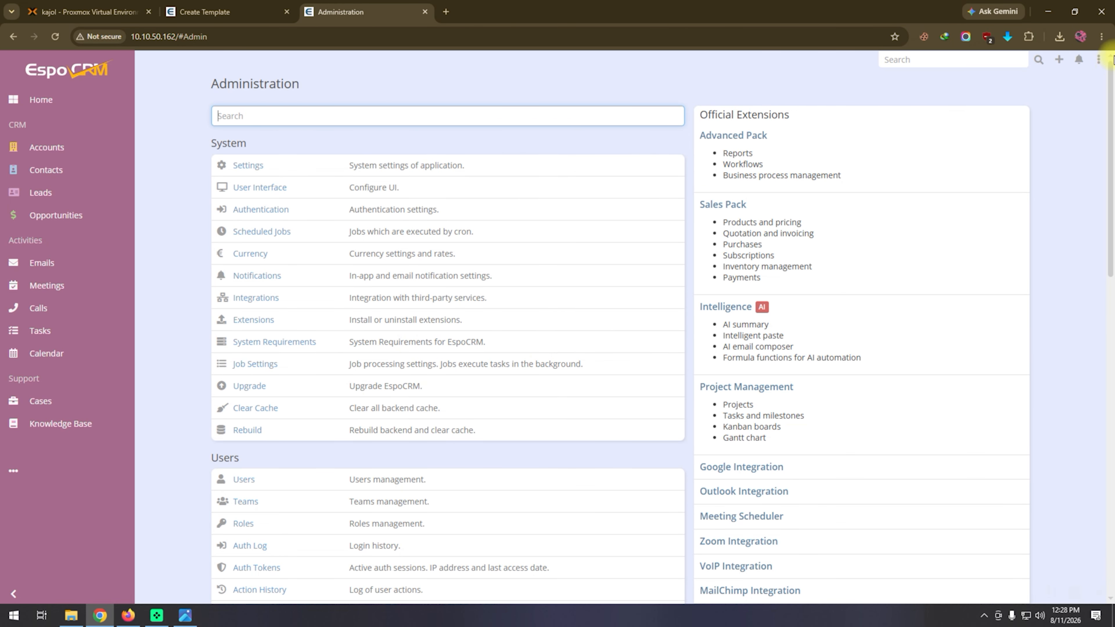
Check the notifications, and view the admin account's Preferences without changing anything.
click(1079, 59)
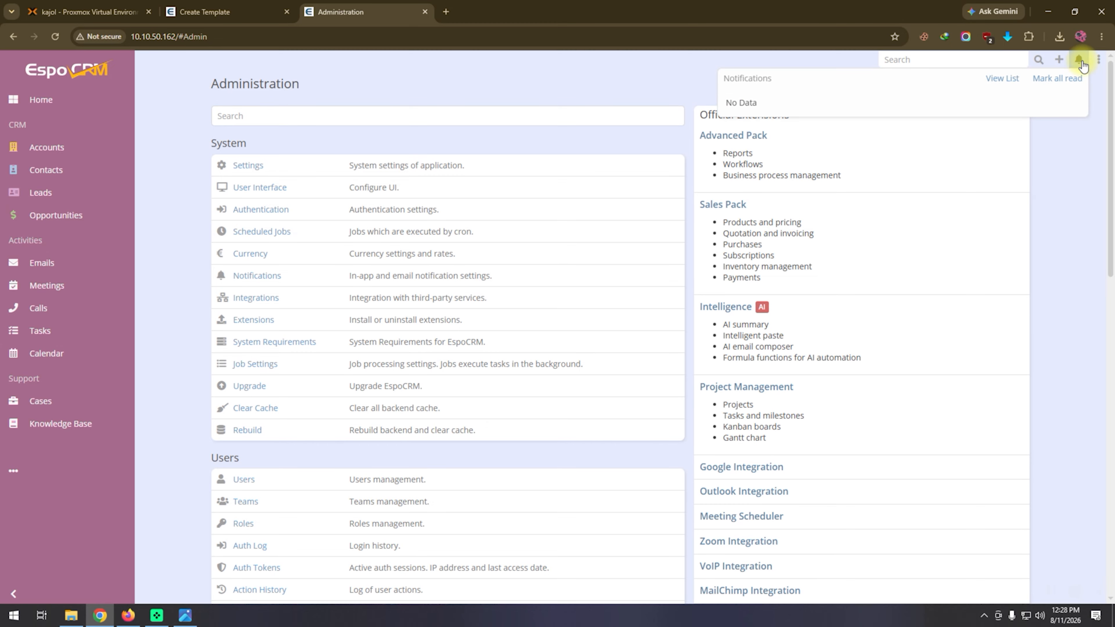
click(1070, 232)
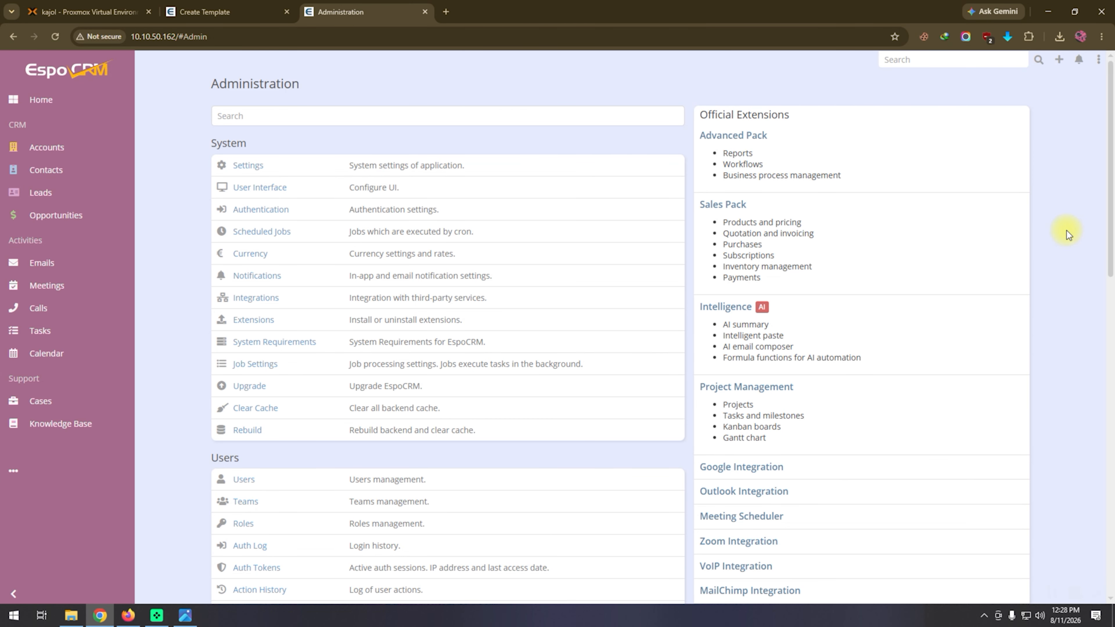
click(1099, 59)
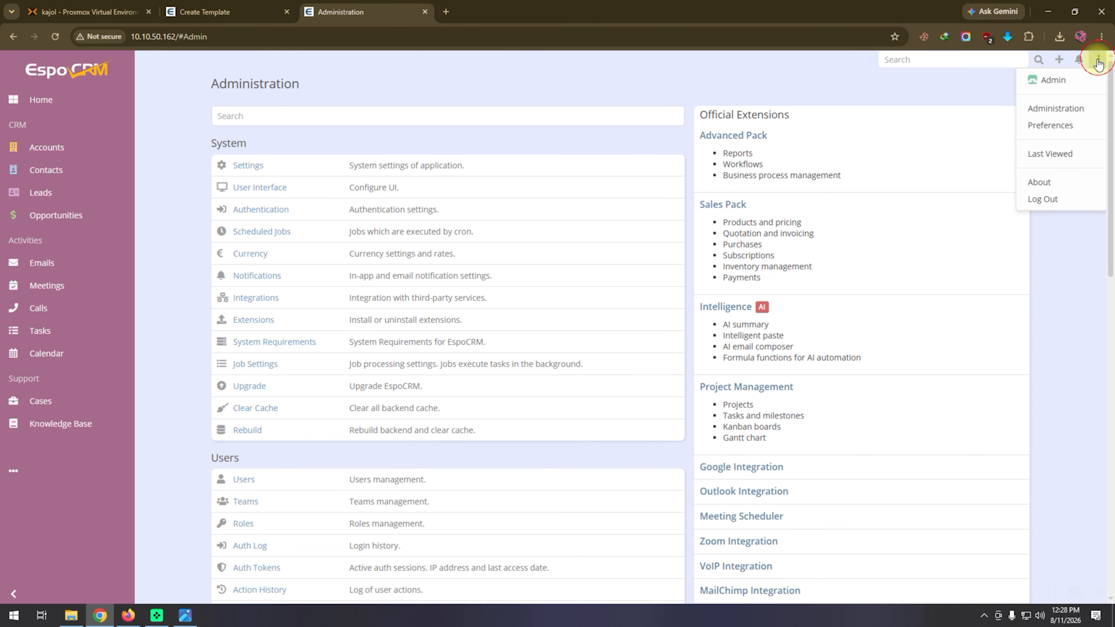
click(1075, 128)
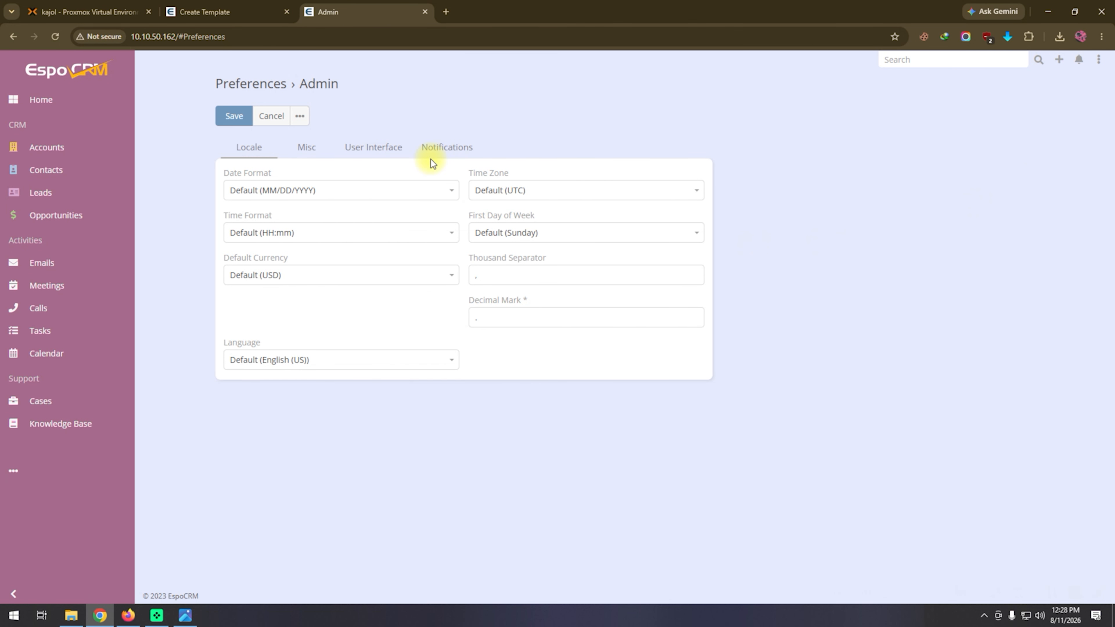
click(268, 117)
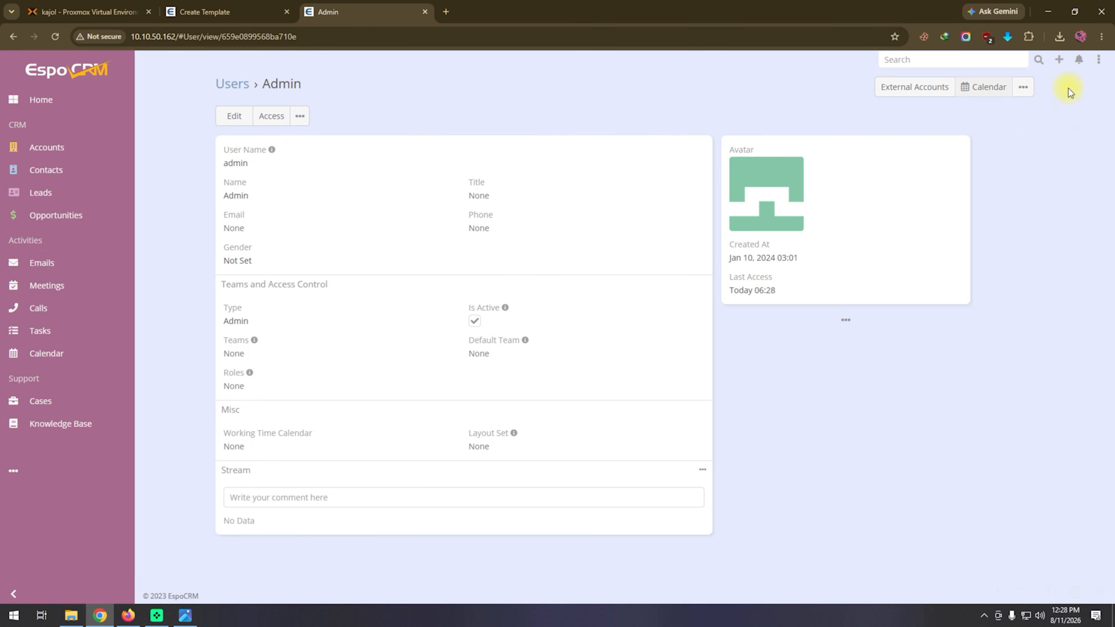
Look through the Accounts, Contacts, Leads, Opportunities, Emails and Meetings pages, and show the record types available for quick creation.
click(50, 153)
click(52, 174)
click(52, 197)
click(52, 221)
click(45, 265)
click(49, 288)
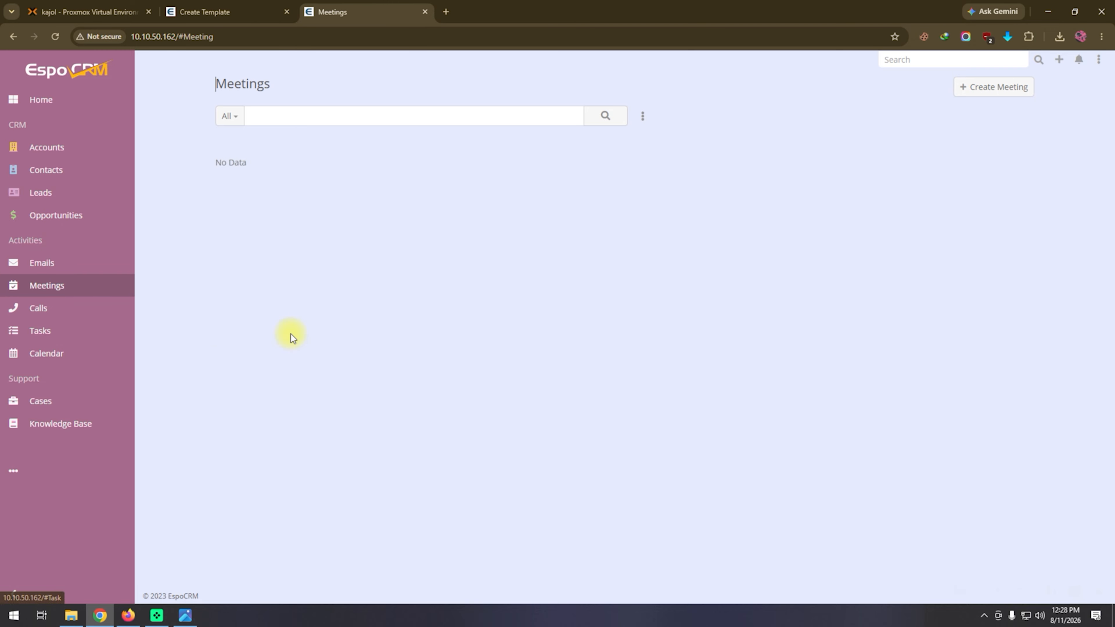
click(1059, 60)
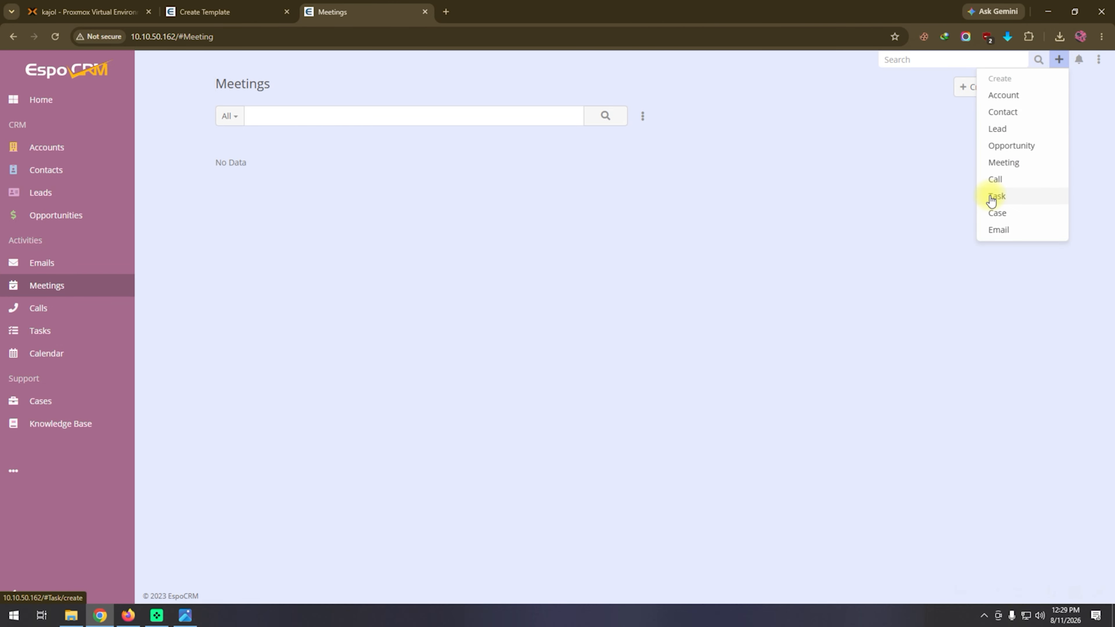